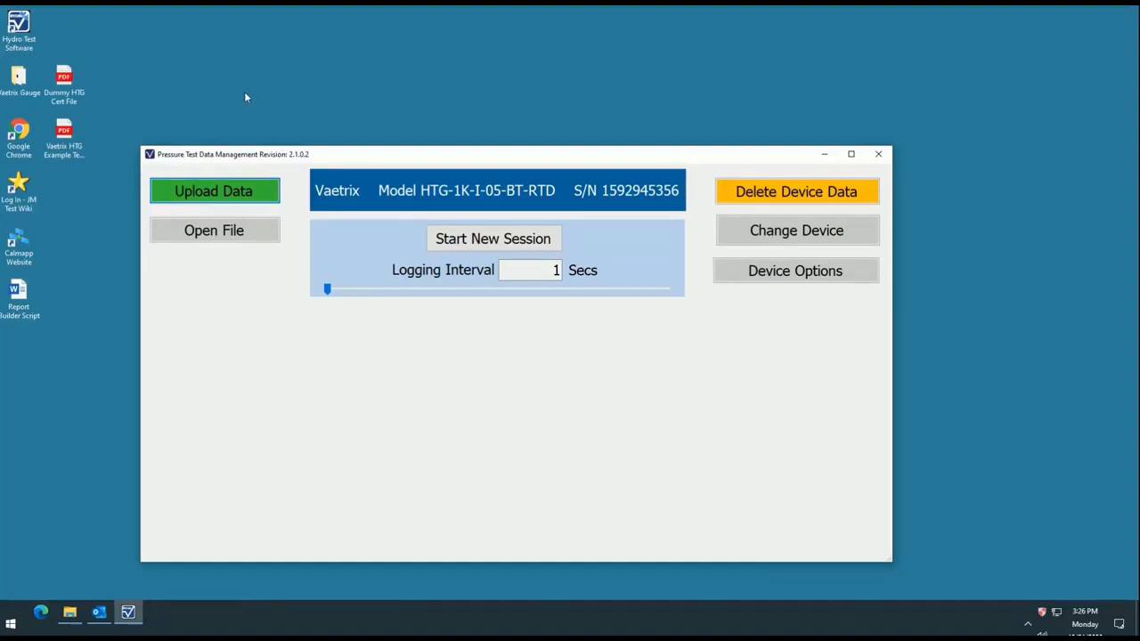
Step: Open the Customer Hydro - Extended data file from the desktop's Vaetrix Gauge folder and centre its graph window
left_click(263, 233)
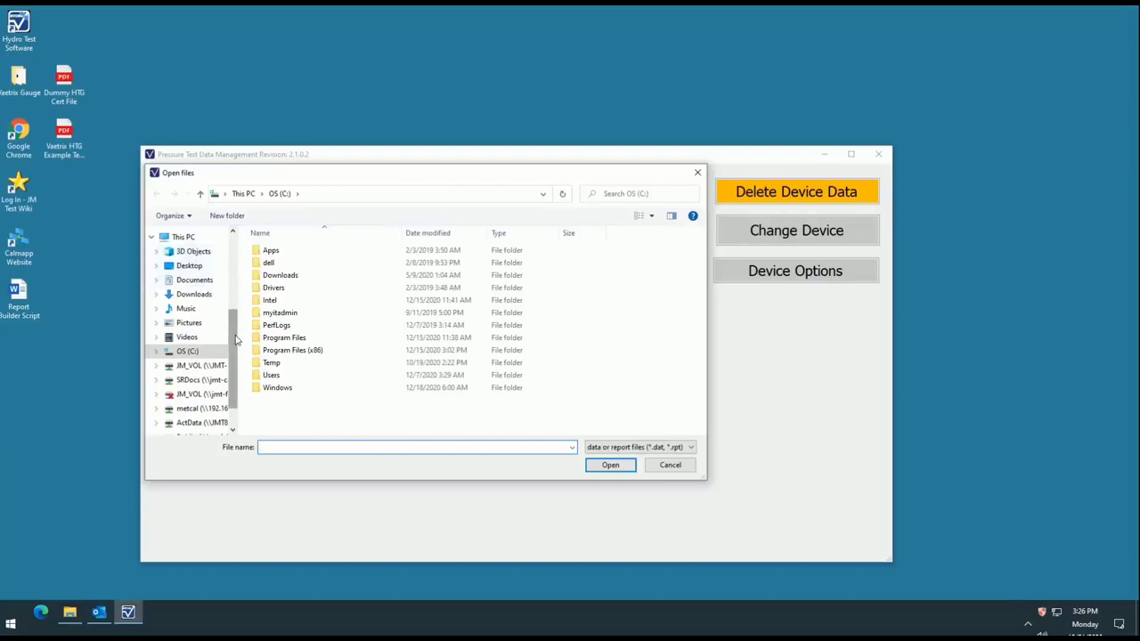
left_click_drag(235, 334, 228, 255)
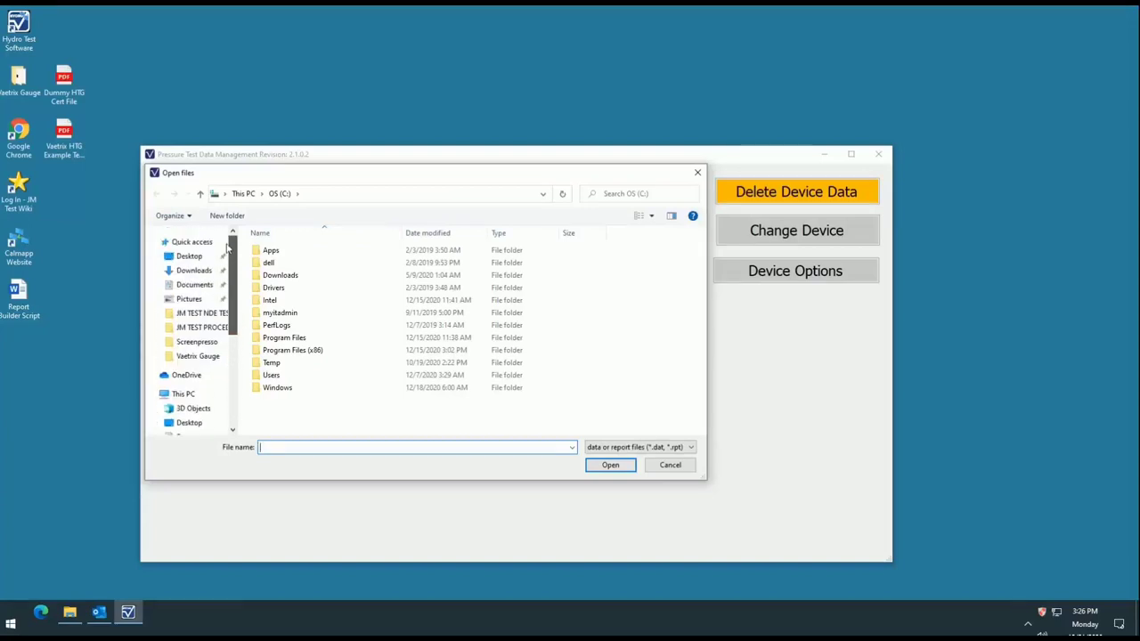
left_click(200, 258)
double_click(272, 250)
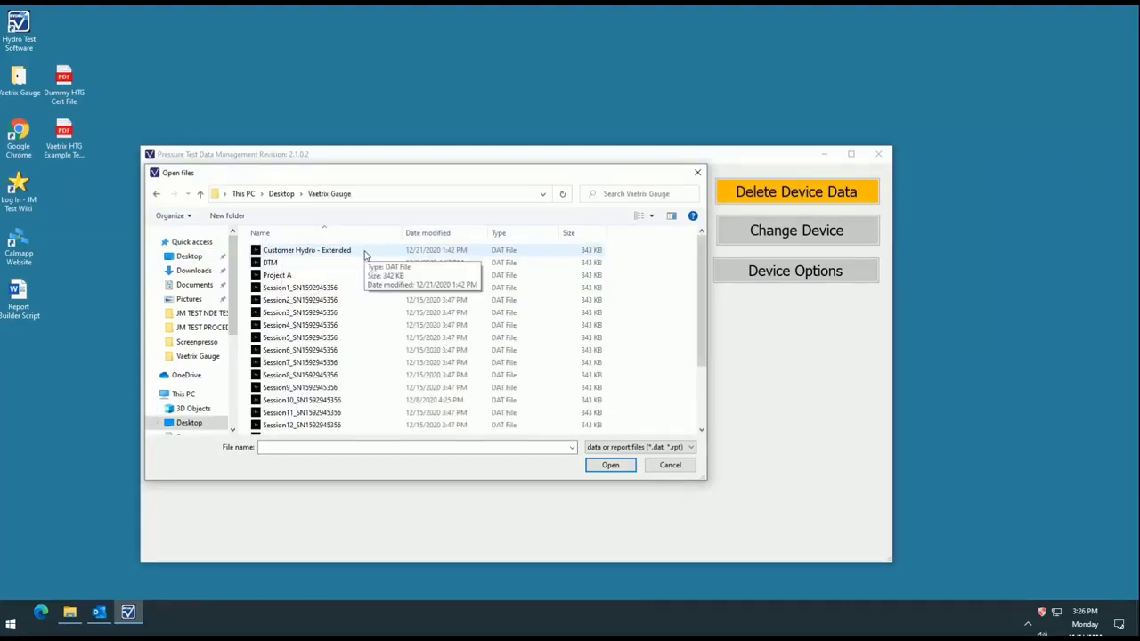
double_click(363, 255)
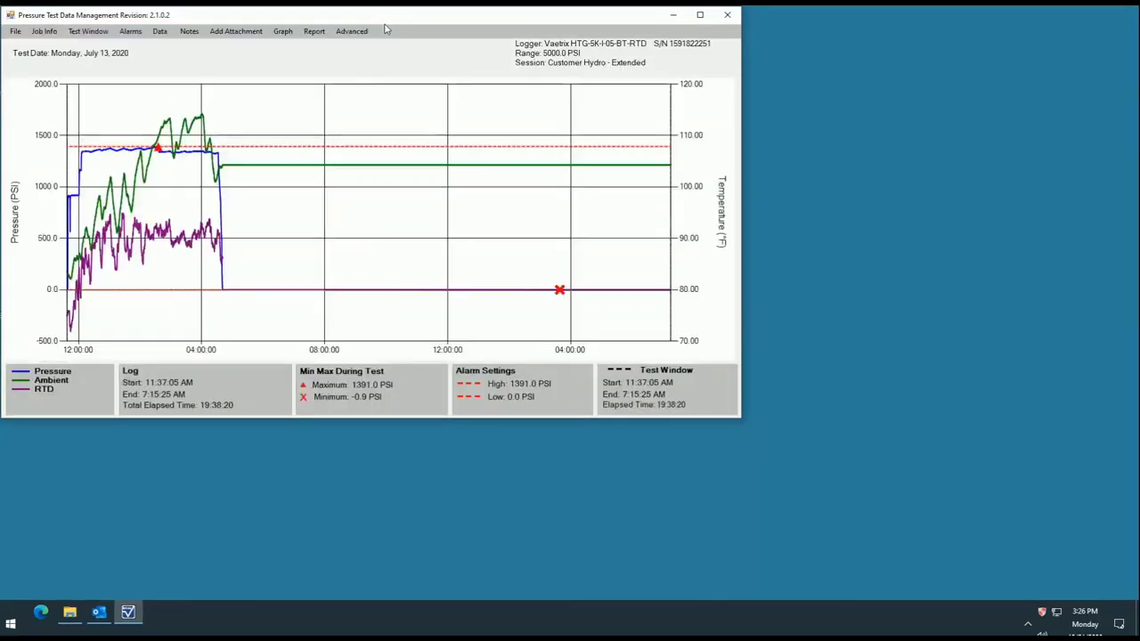
left_click_drag(392, 15, 521, 97)
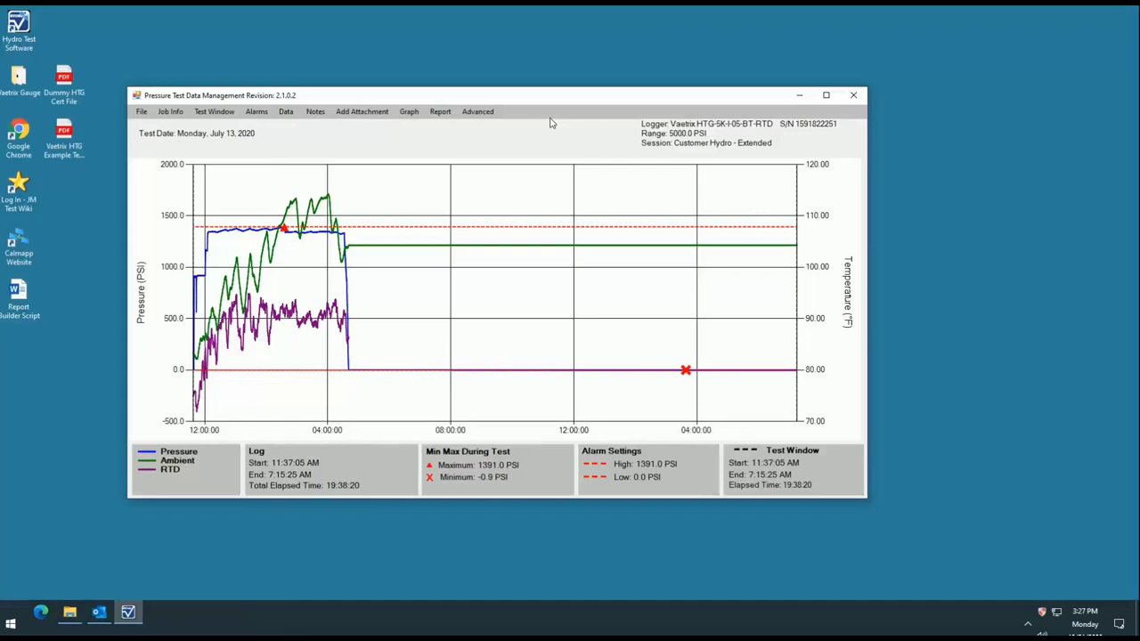
Step: End the test window at about 4:55 PM, just after the pressure drop, and crop the data to it without saving the report
left_click_drag(550, 123, 434, 158)
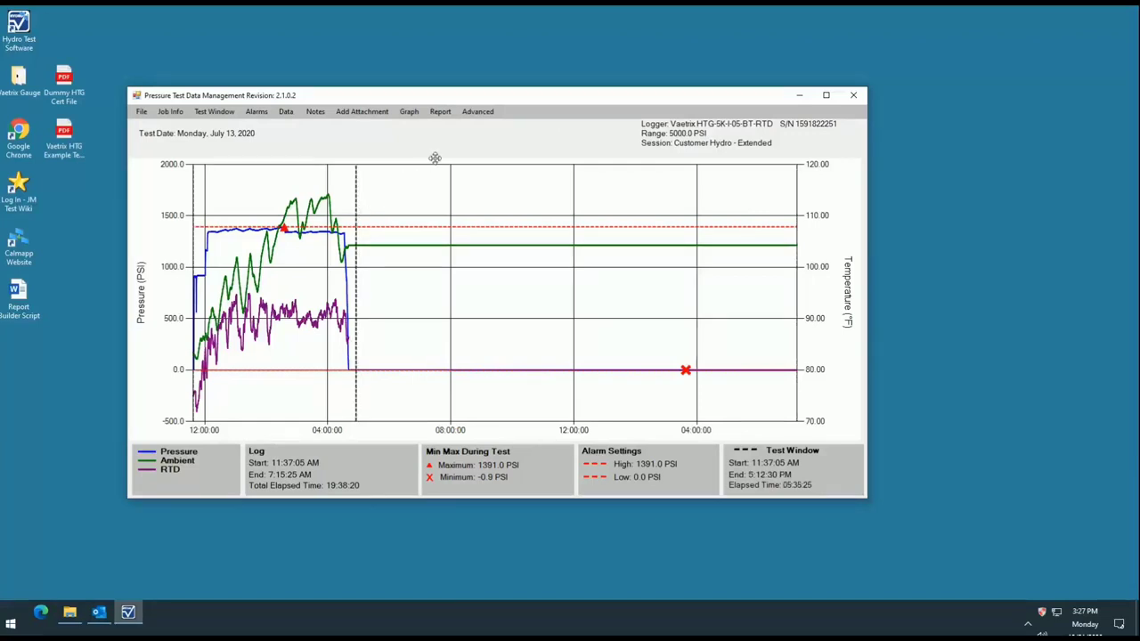
left_click(486, 114)
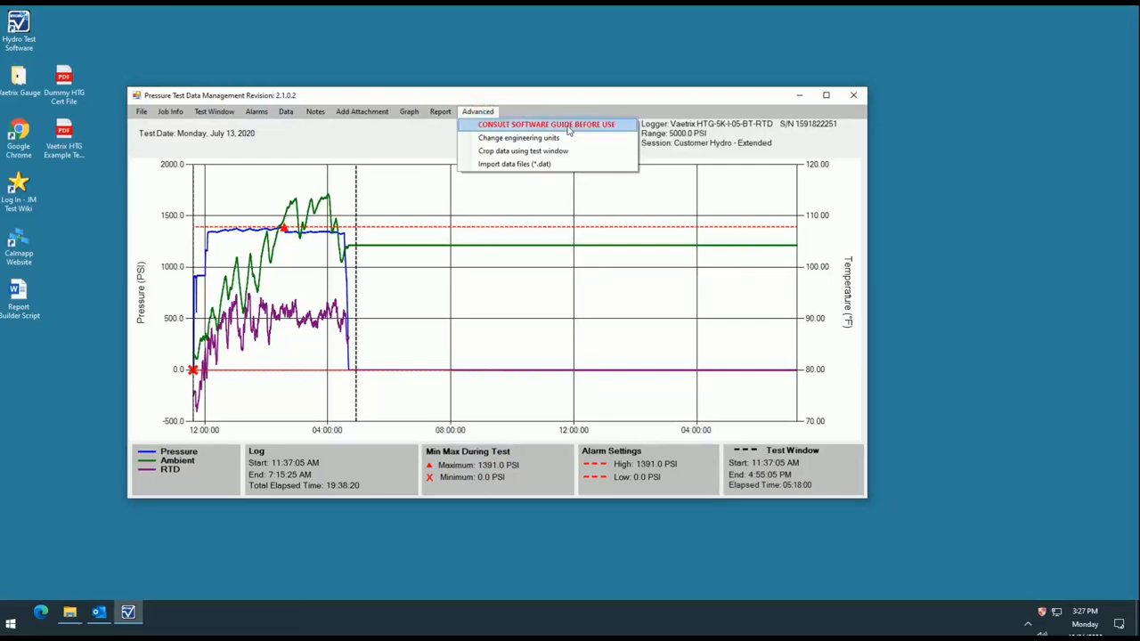
left_click(592, 157)
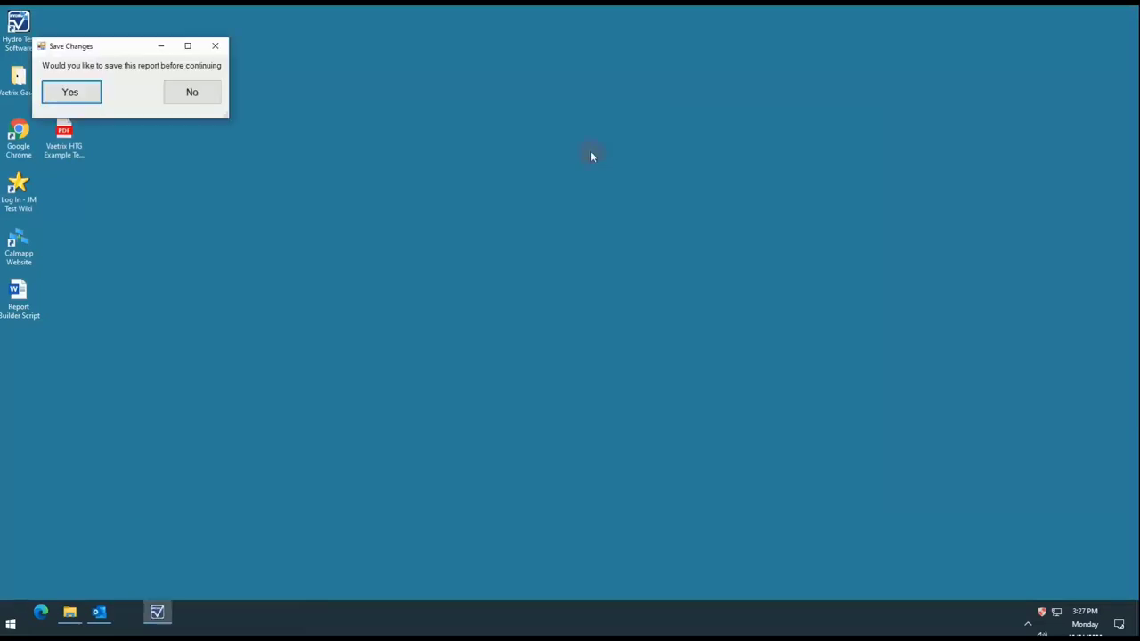
left_click(215, 98)
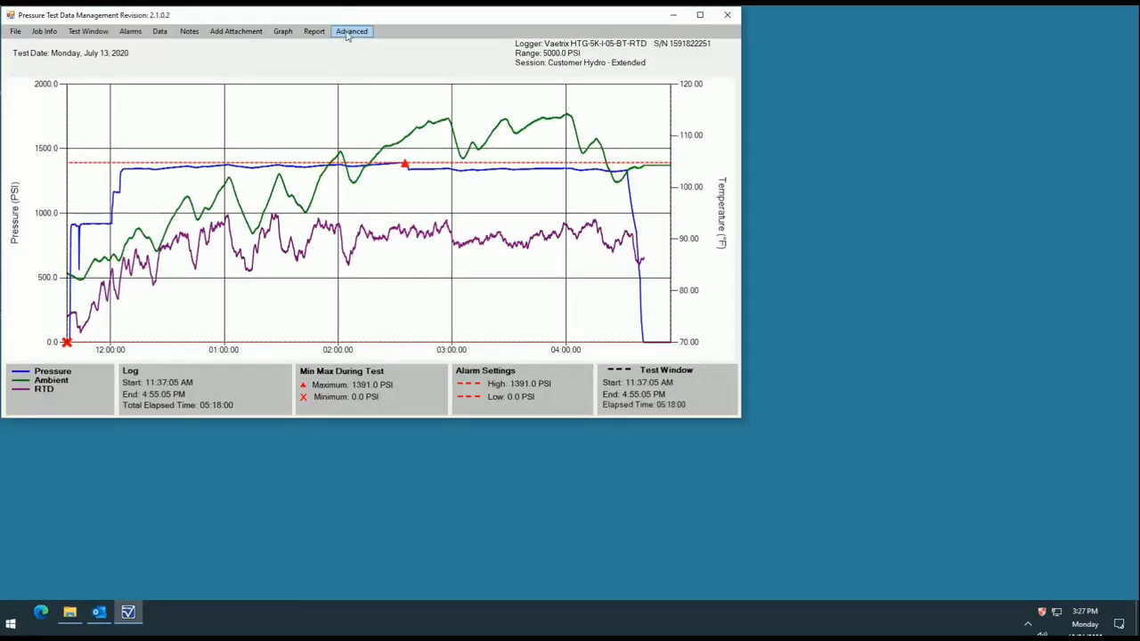
left_click_drag(352, 17, 493, 109)
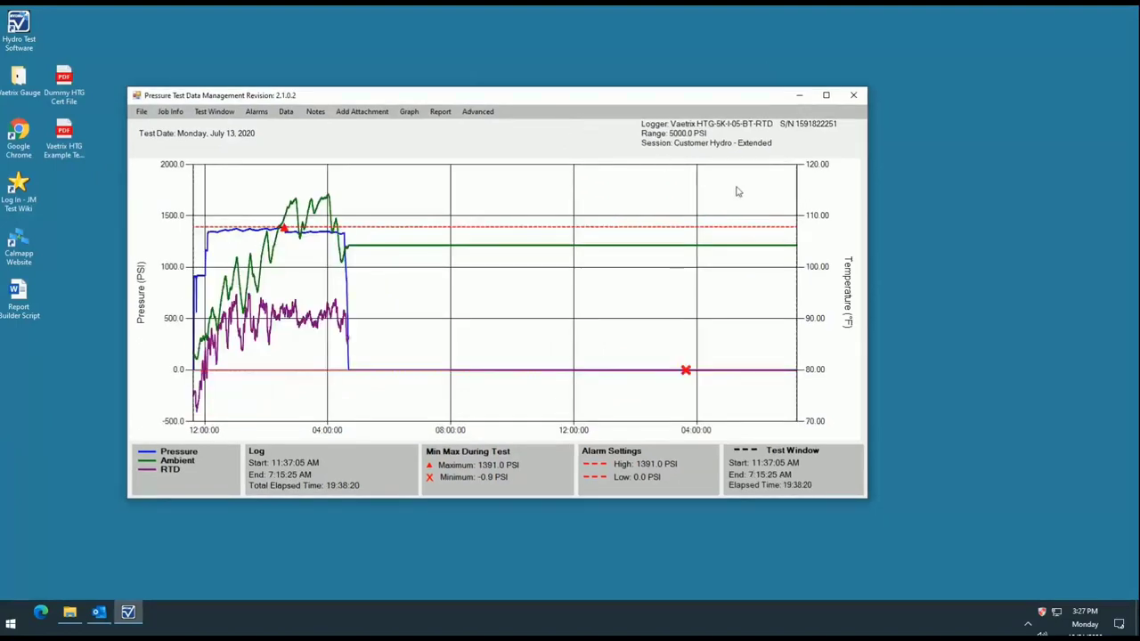
left_click(798, 186)
left_click_drag(756, 193, 356, 218)
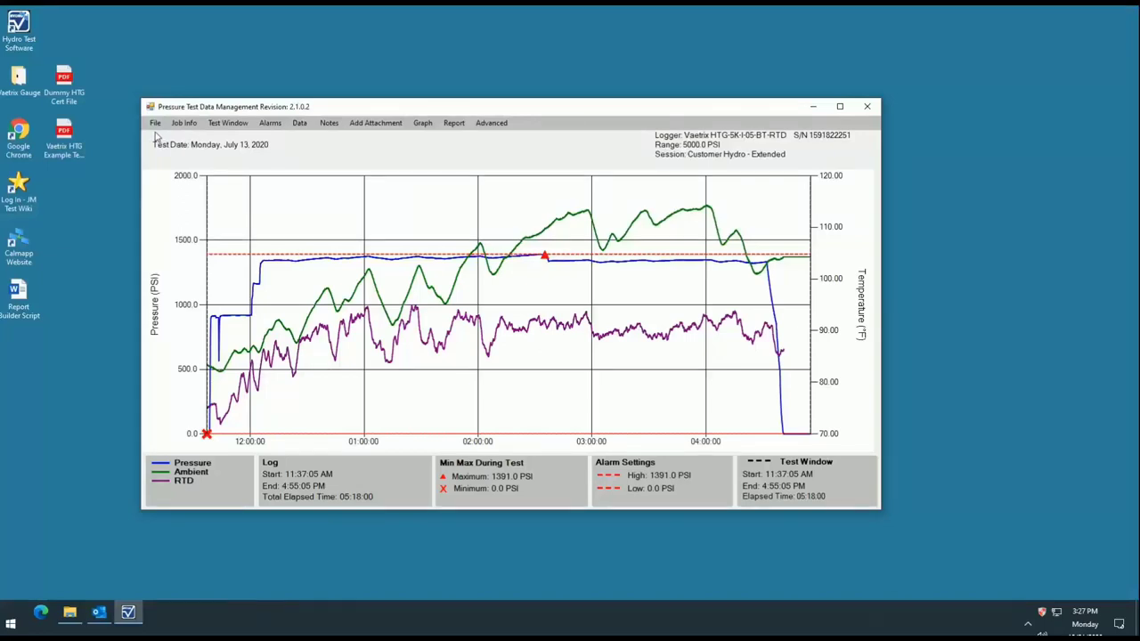
Step: In the job information, enter Client Name, LLC as the client and Demo Report as the project title
left_click(190, 123)
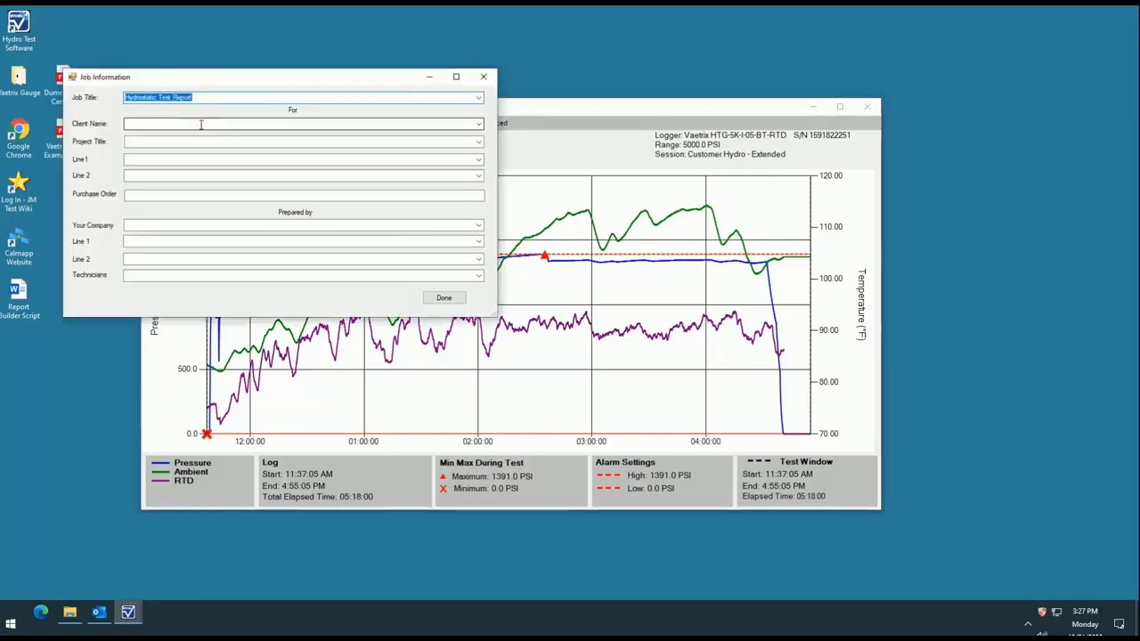
left_click(201, 125)
type("Cli")
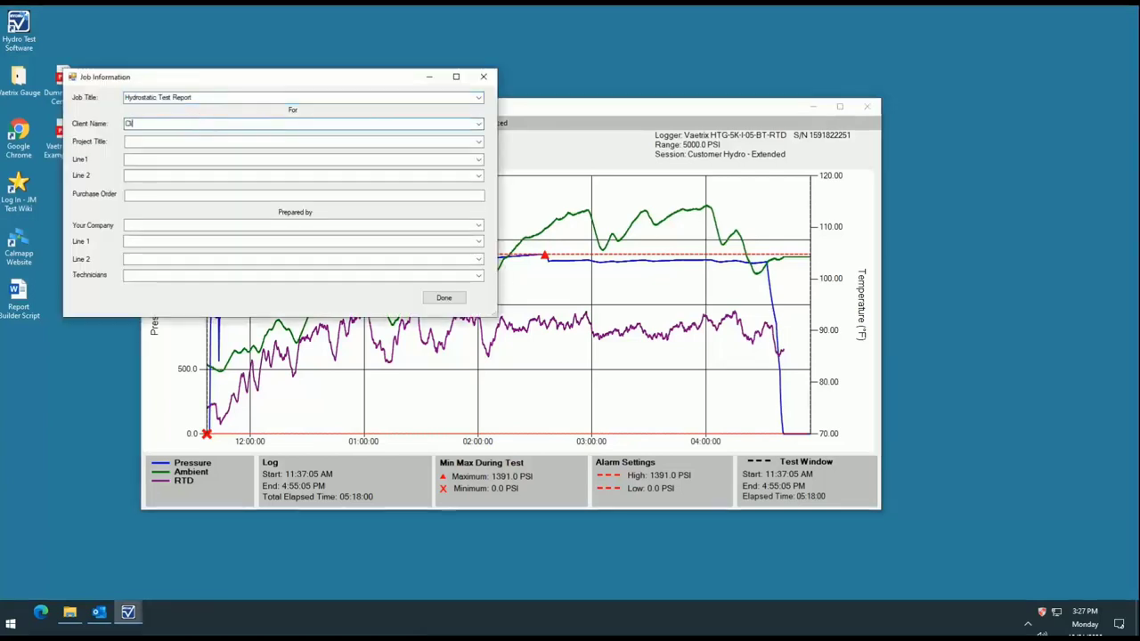
type("ent Name")
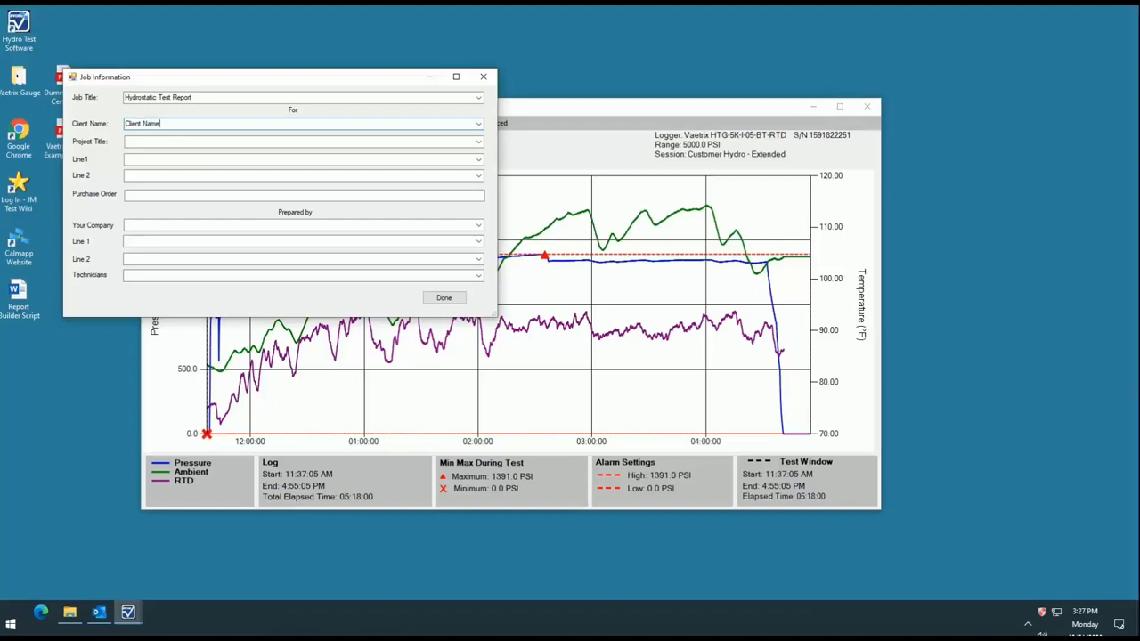
type(", LLC")
key("Tab")
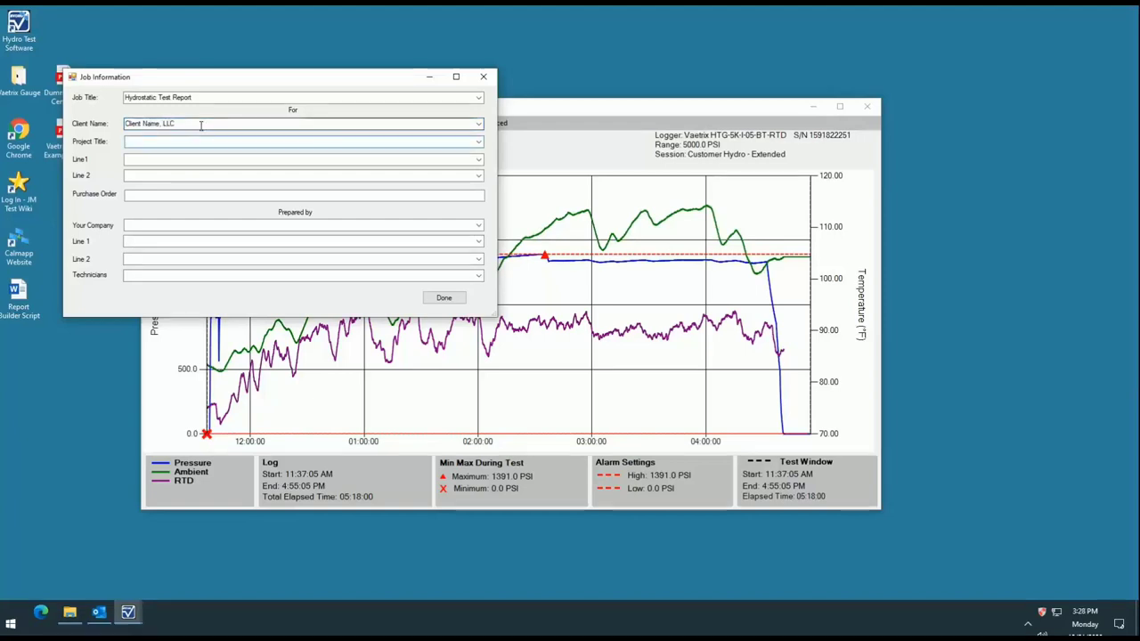
type("Demo")
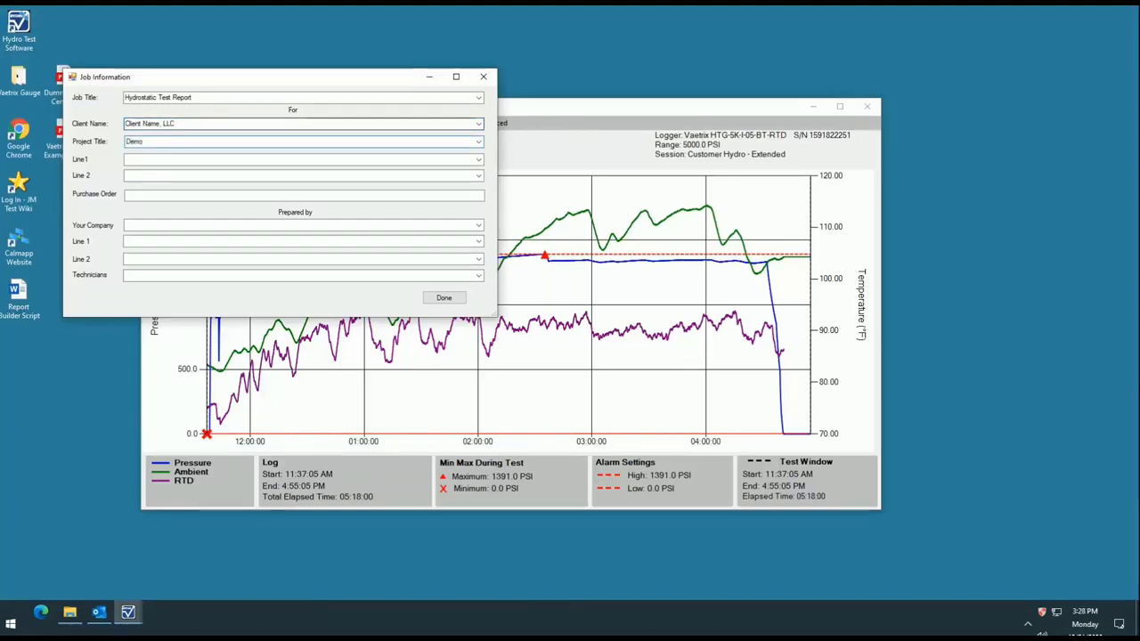
type(" e")
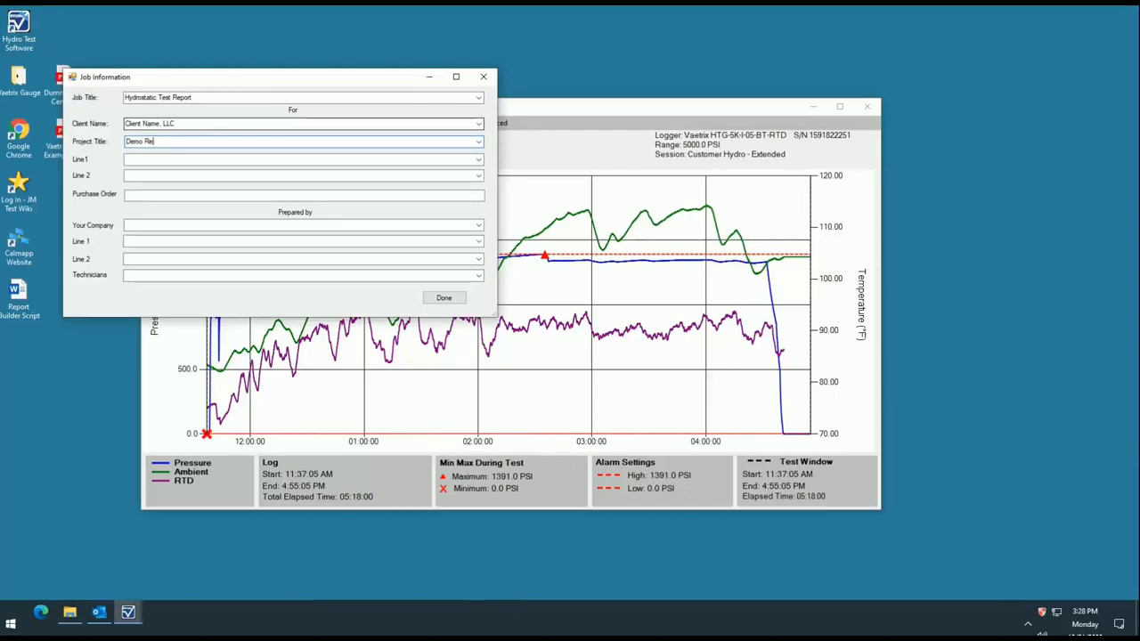
type("po Report")
key("Tab")
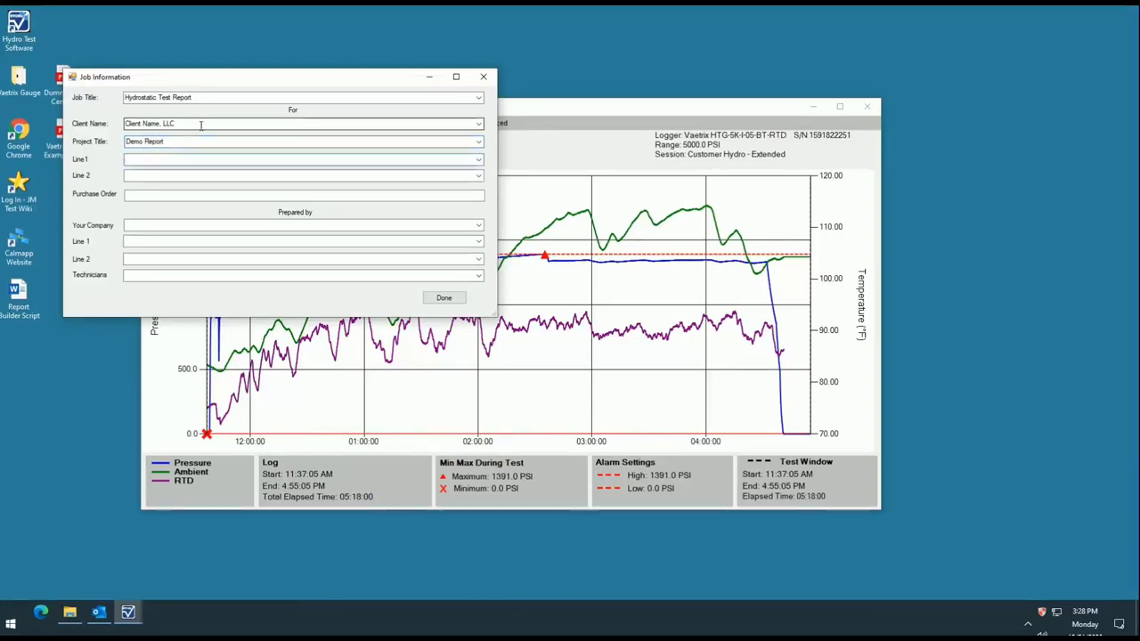
Step: Fill in the client's two address lines from the saved entries and enter the purchase order number
left_click(479, 159)
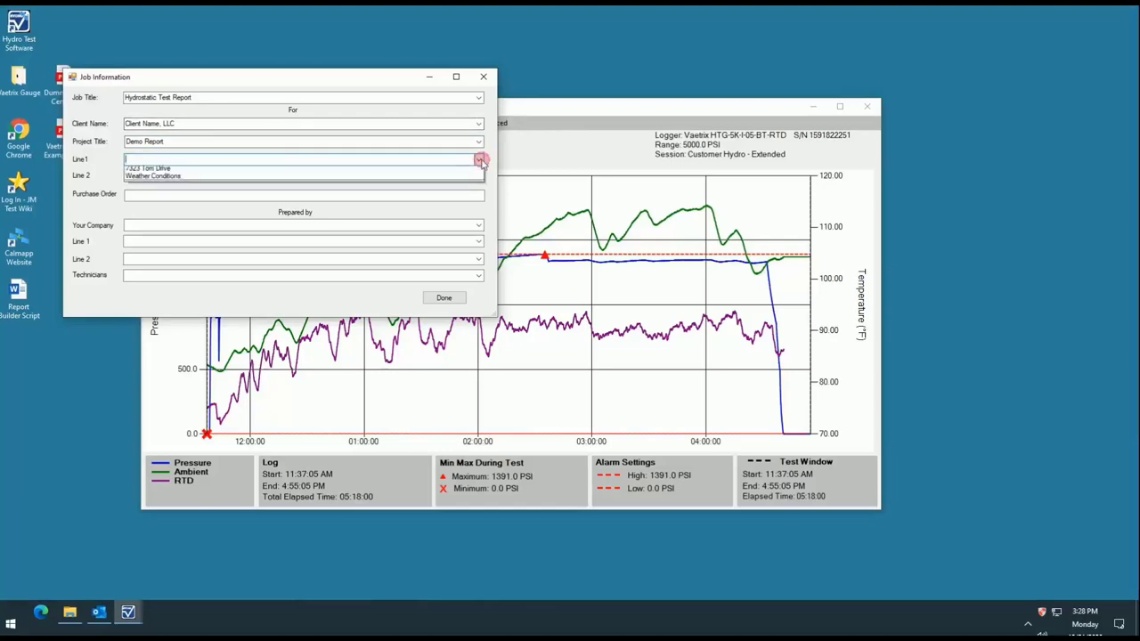
left_click(412, 170)
left_click(478, 175)
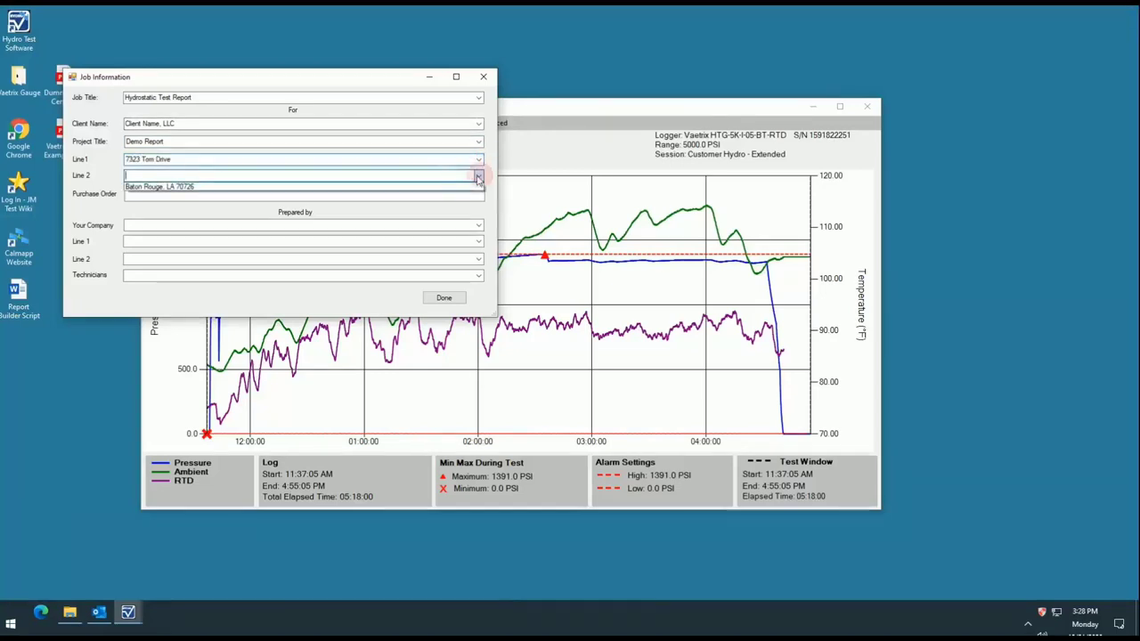
left_click(441, 187)
left_click(371, 195)
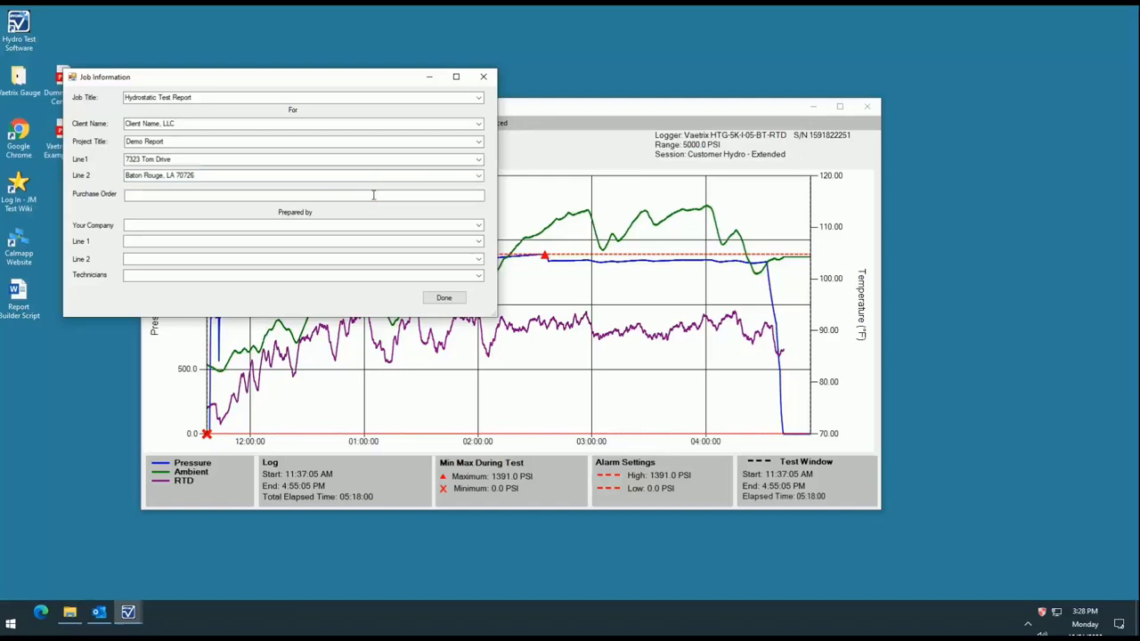
type("12594")
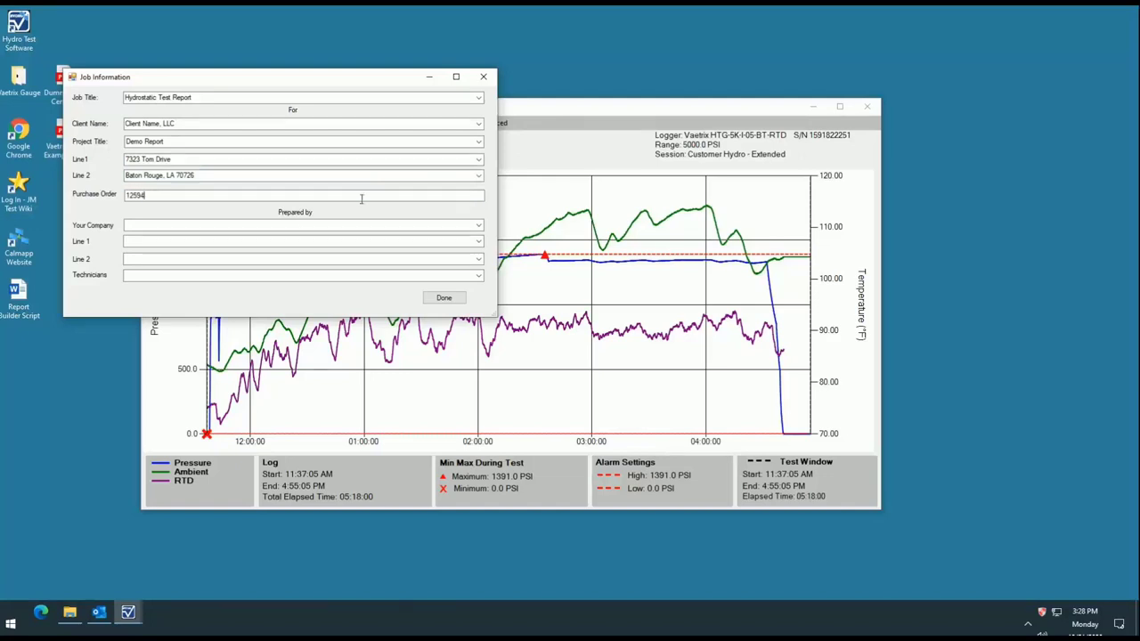
Step: Choose Contractor, LLC as the preparing company and fill in its two saved address lines
left_click(477, 226)
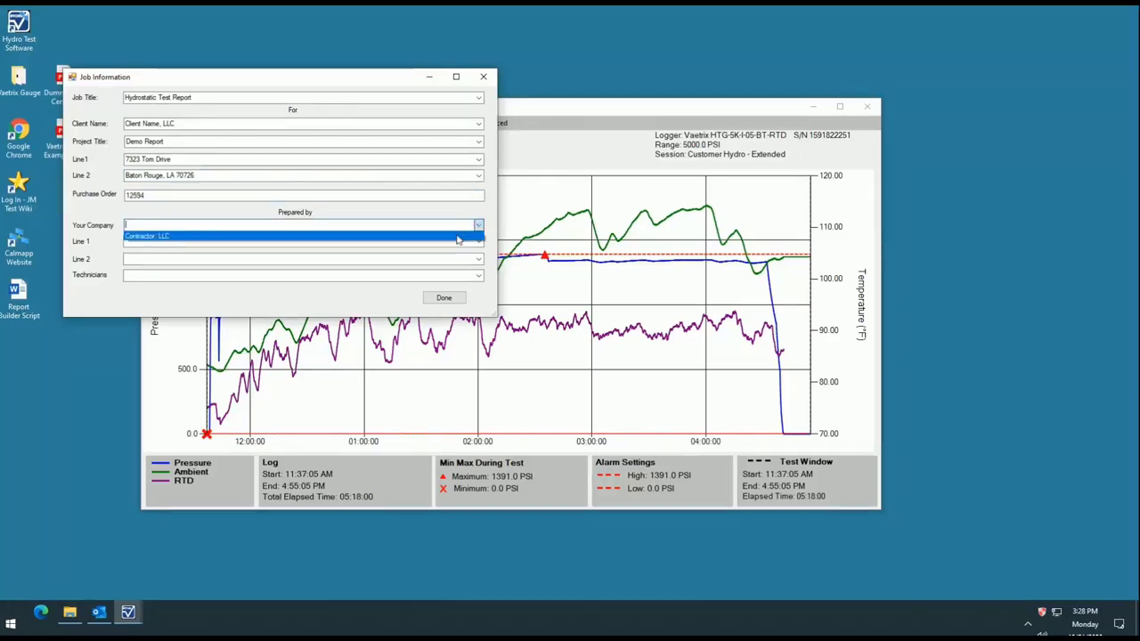
left_click(468, 235)
left_click(478, 242)
left_click(459, 252)
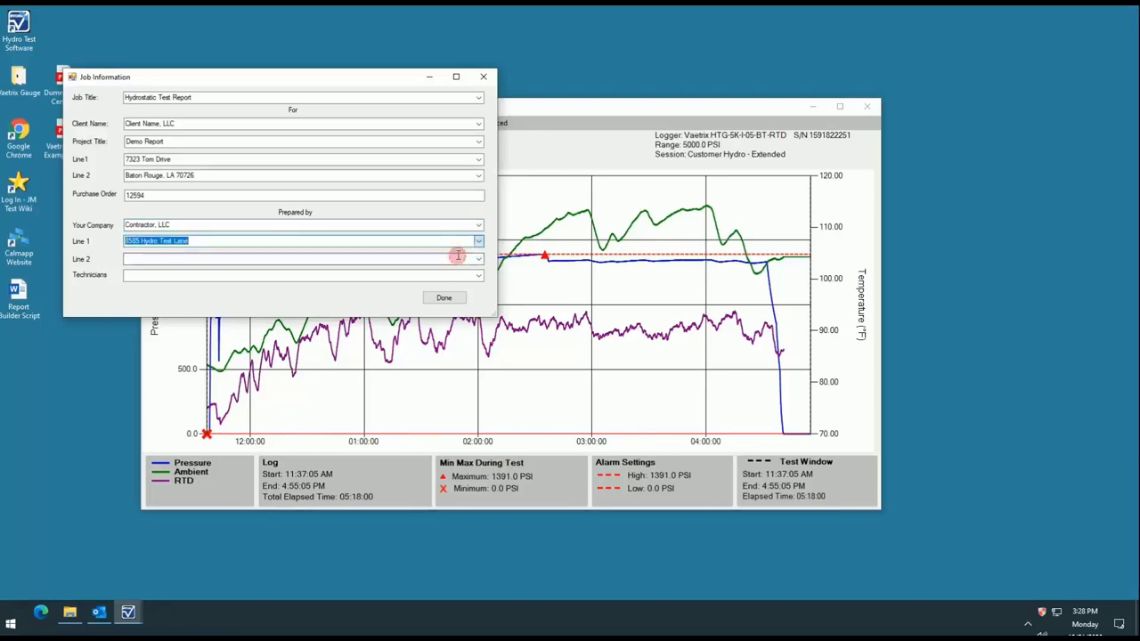
left_click(478, 259)
left_click(447, 270)
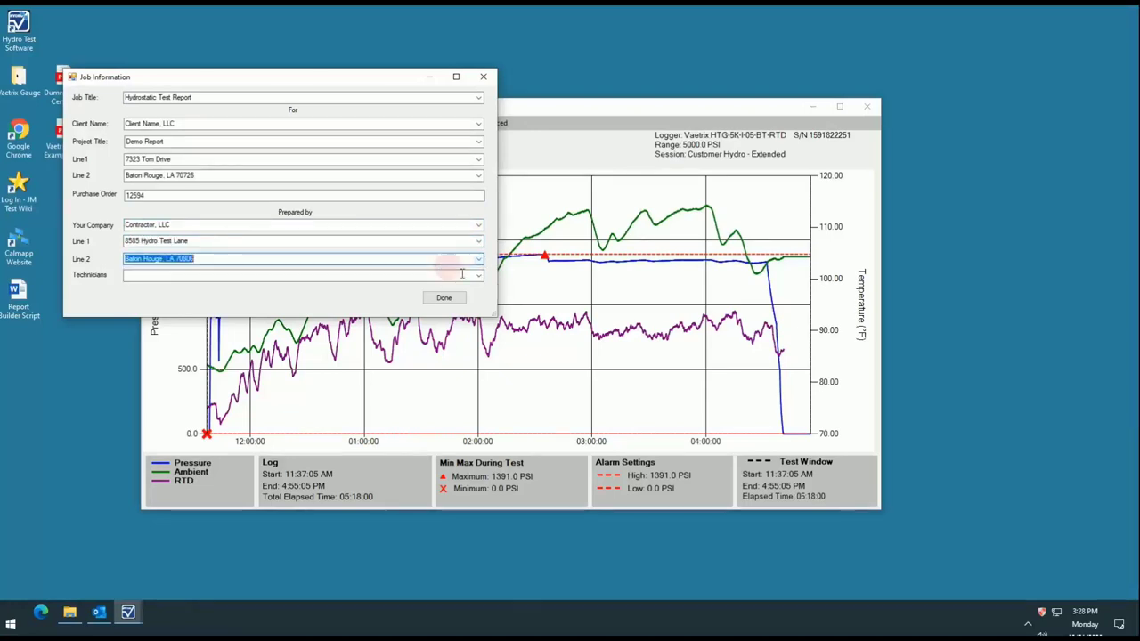
Step: Fill in the saved technicians' names and finish the job information
left_click(478, 275)
left_click(452, 288)
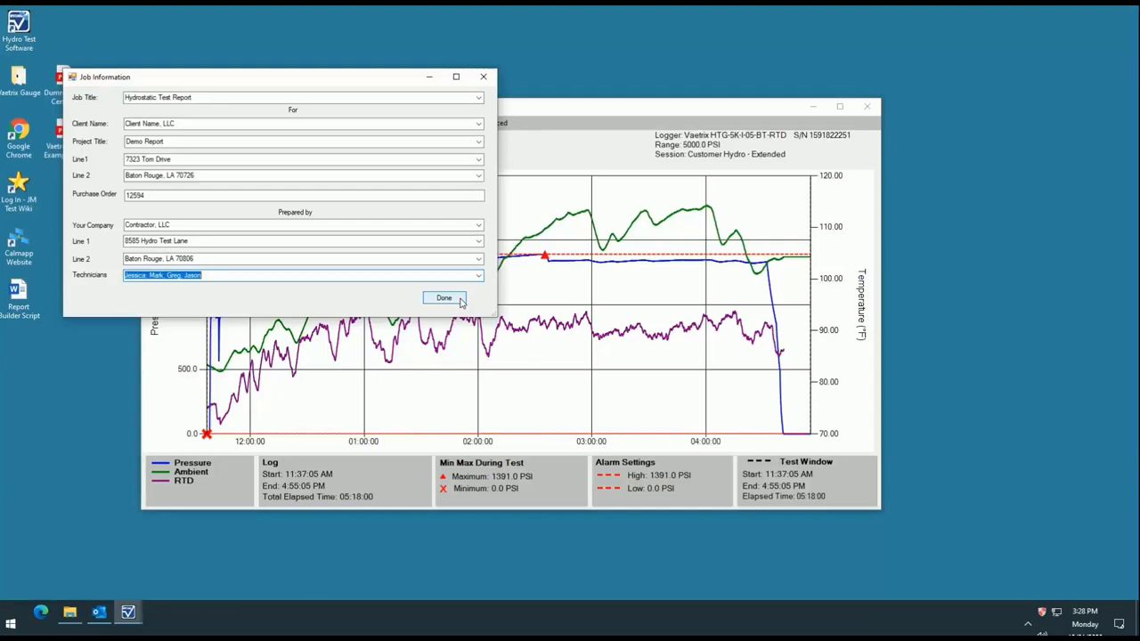
left_click(461, 301)
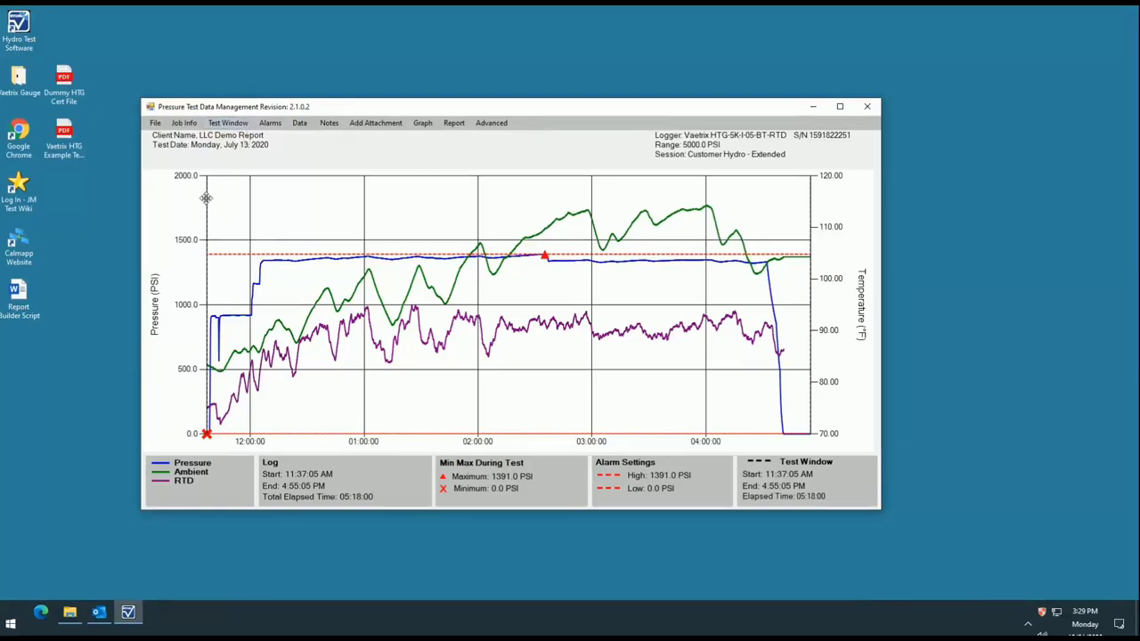
Step: Narrow the test window around the pressure hold and set it to run from 12:00:00 PM to 4:30:00 PM
left_click_drag(207, 201, 261, 198)
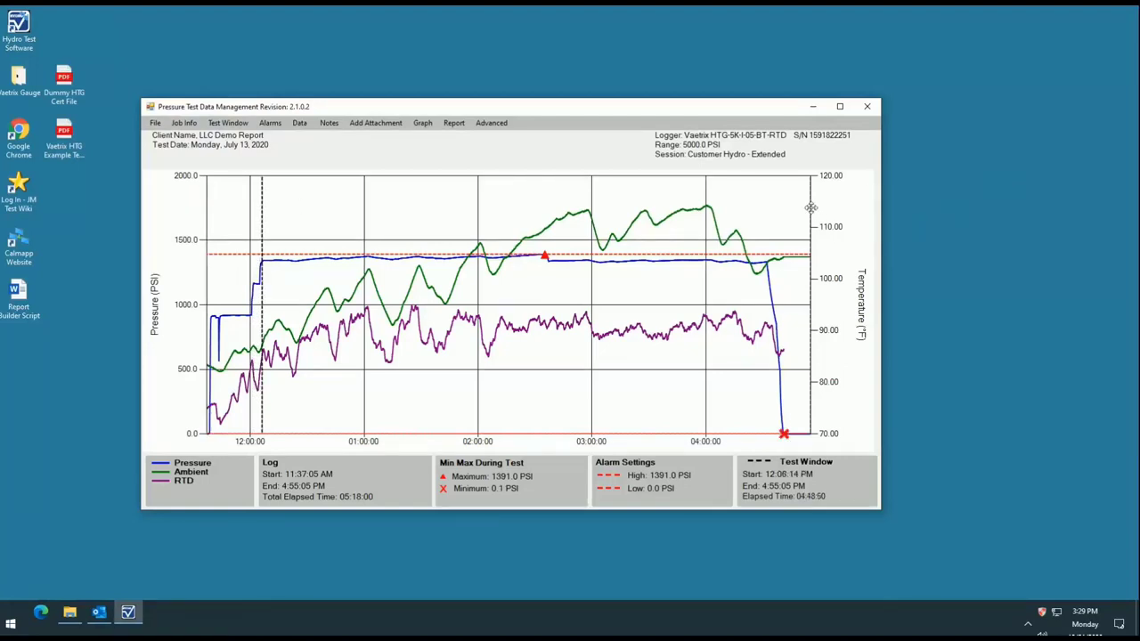
left_click_drag(810, 208, 761, 205)
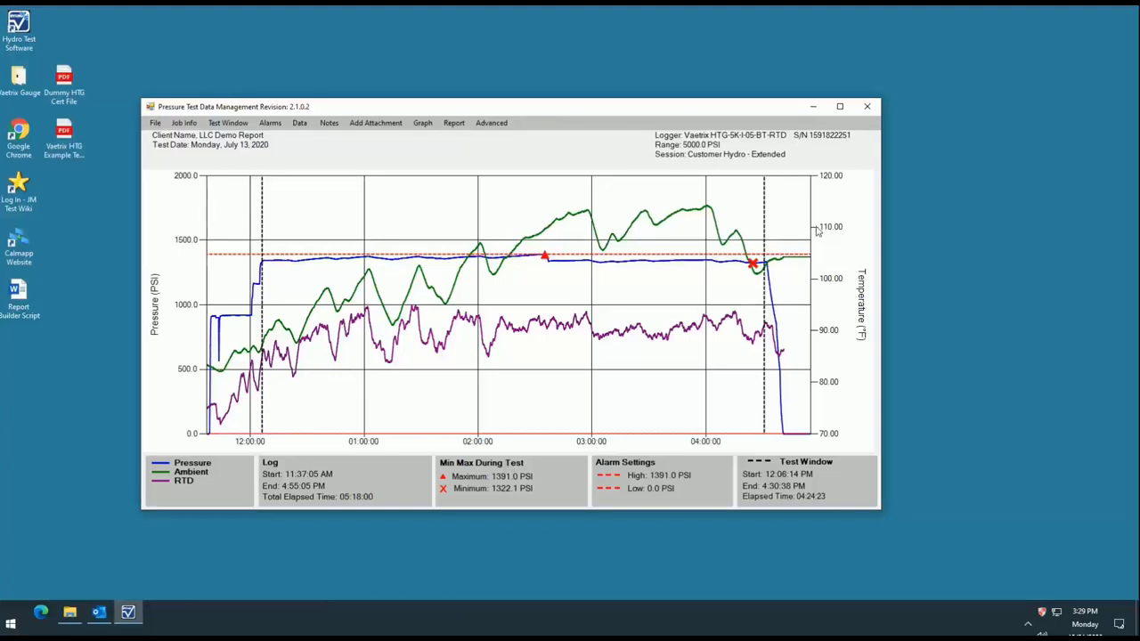
left_click(241, 194)
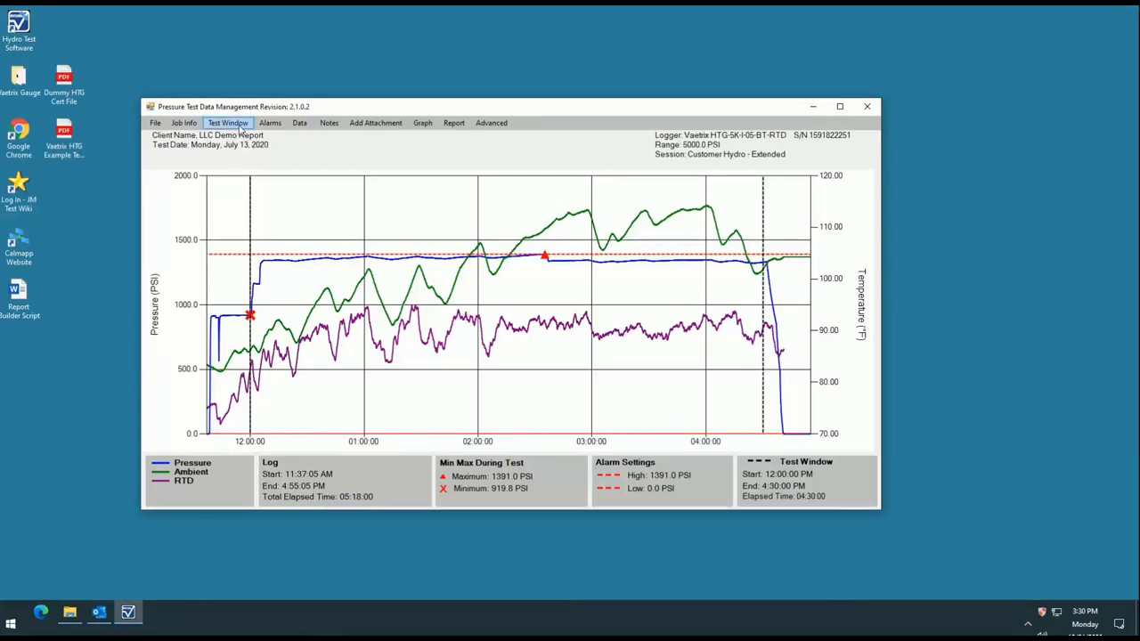
Step: Hide the test window on the graph and show it again
left_click(239, 128)
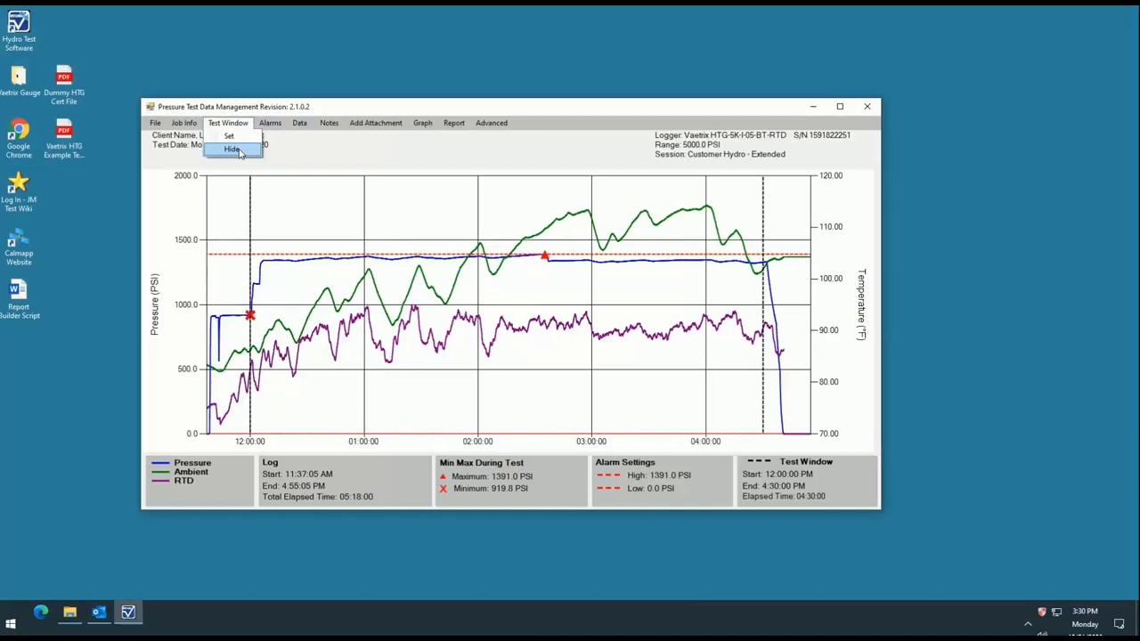
left_click(233, 149)
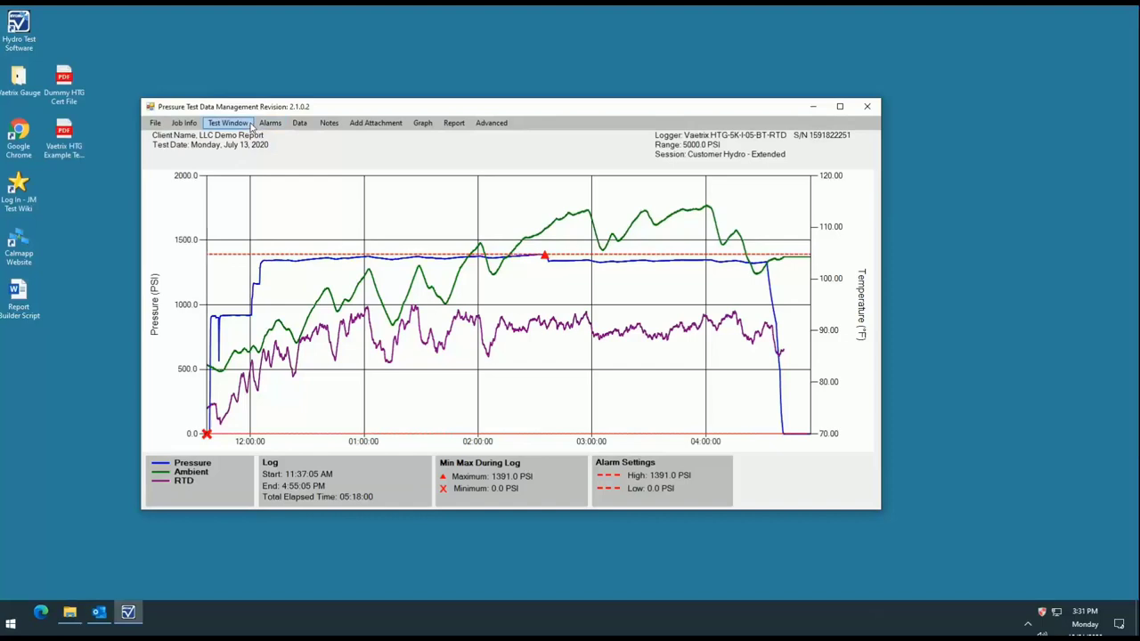
left_click(250, 125)
left_click(249, 152)
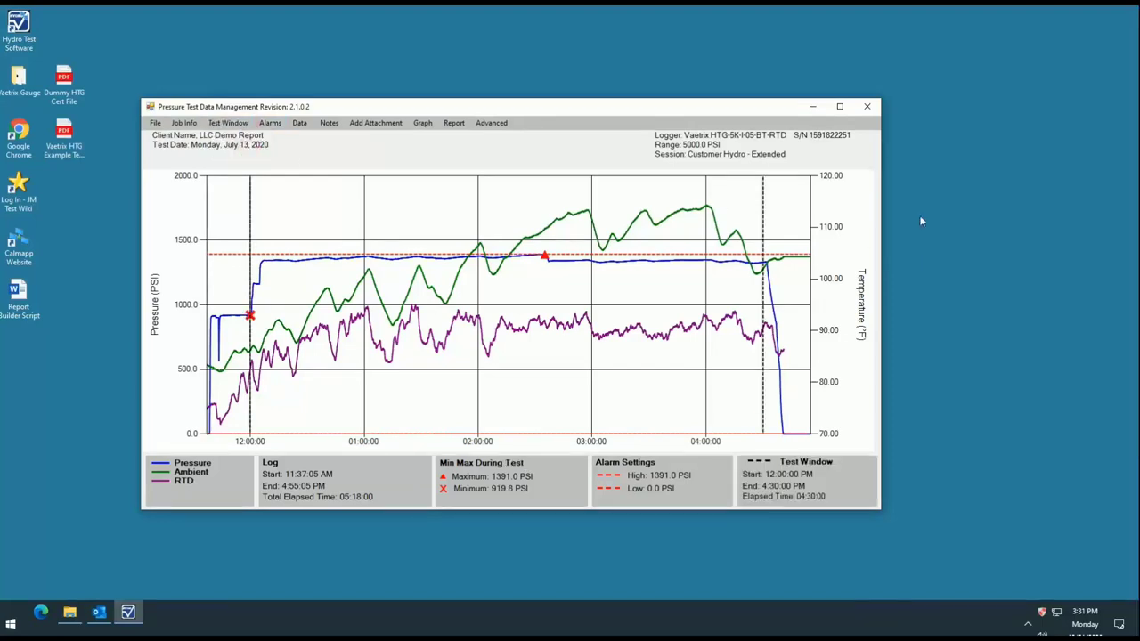
Step: Raise the high alarm line to about 1437 PSI and the low alarm line to about 1225 PSI on the graph
left_click(239, 254)
left_click_drag(240, 254, 240, 247)
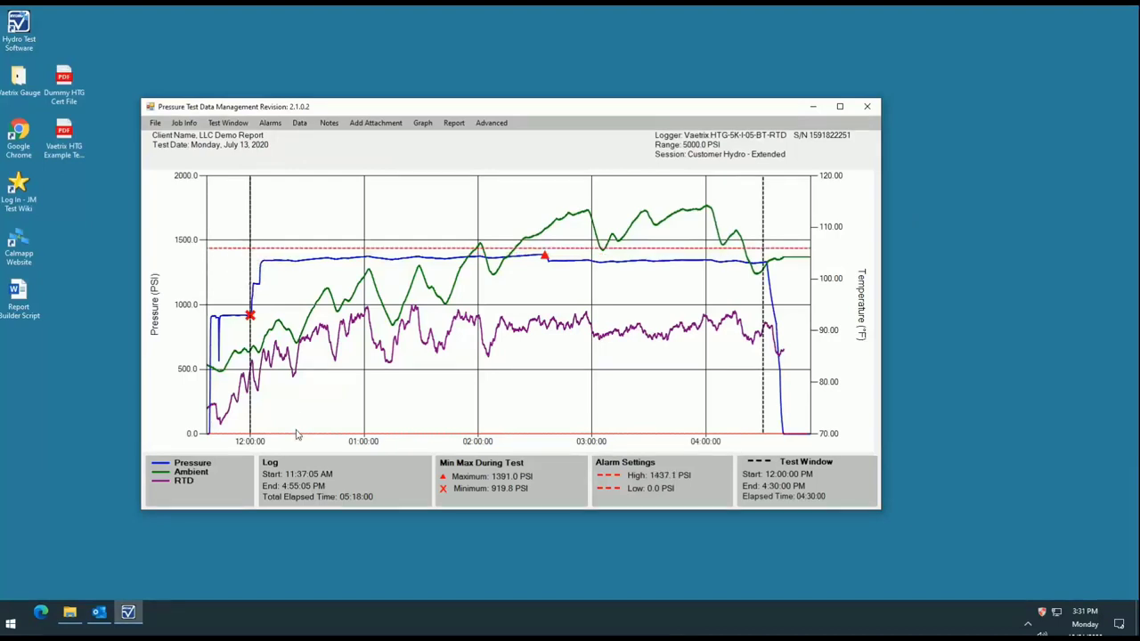
left_click(297, 433)
left_click_drag(303, 435, 348, 270)
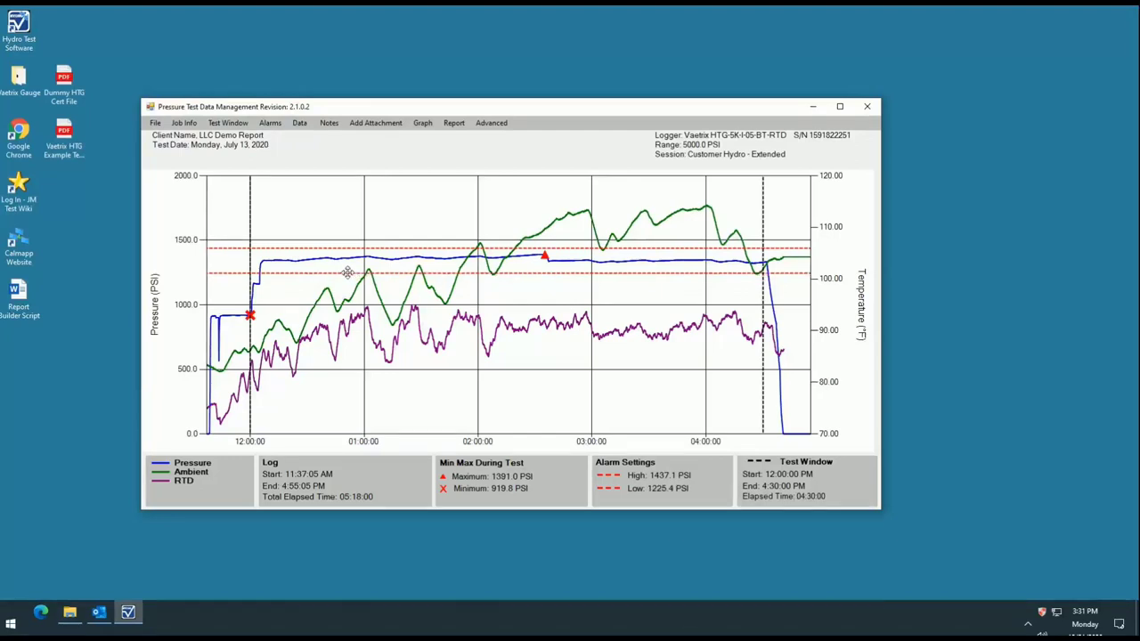
Step: Set the high alarm to exactly 1400 PSI in the alarm settings and save
left_click(272, 124)
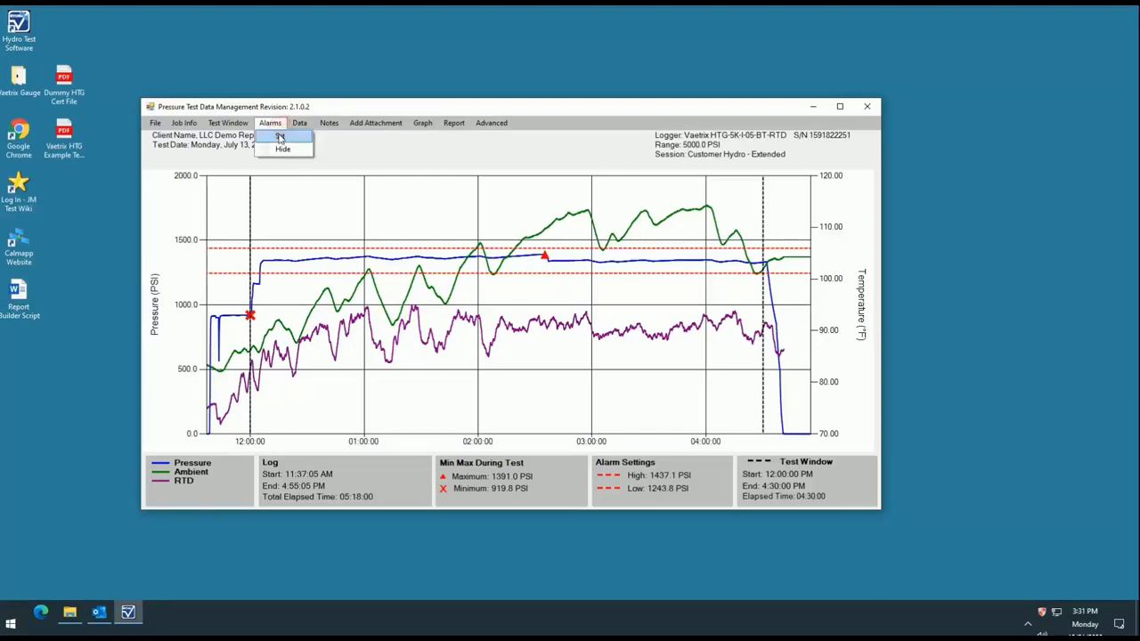
left_click(279, 136)
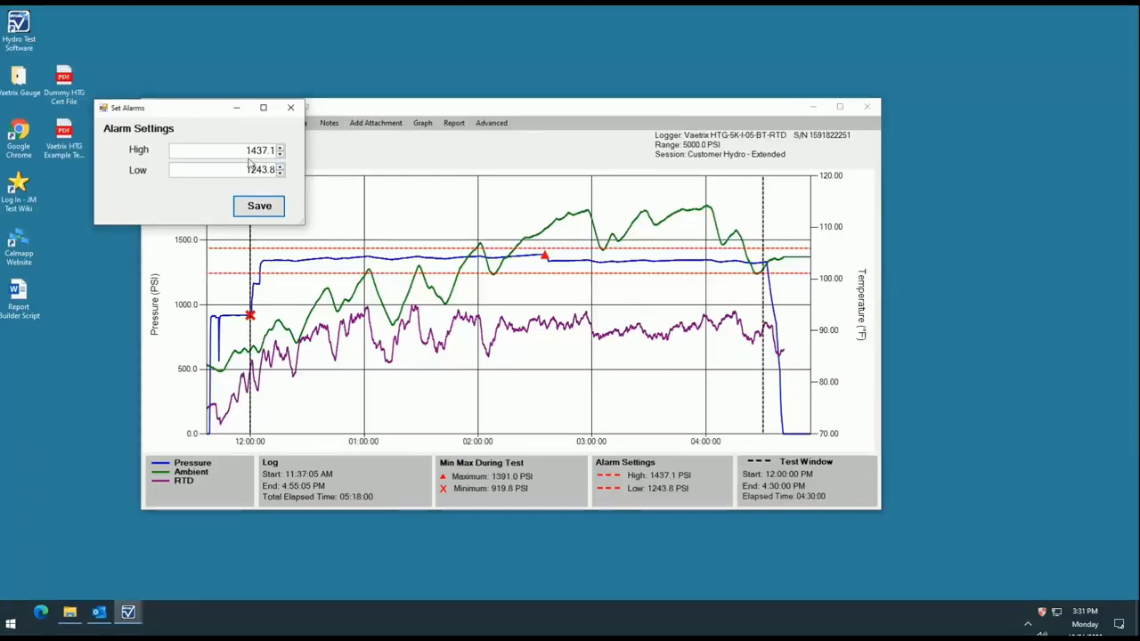
left_click(249, 153)
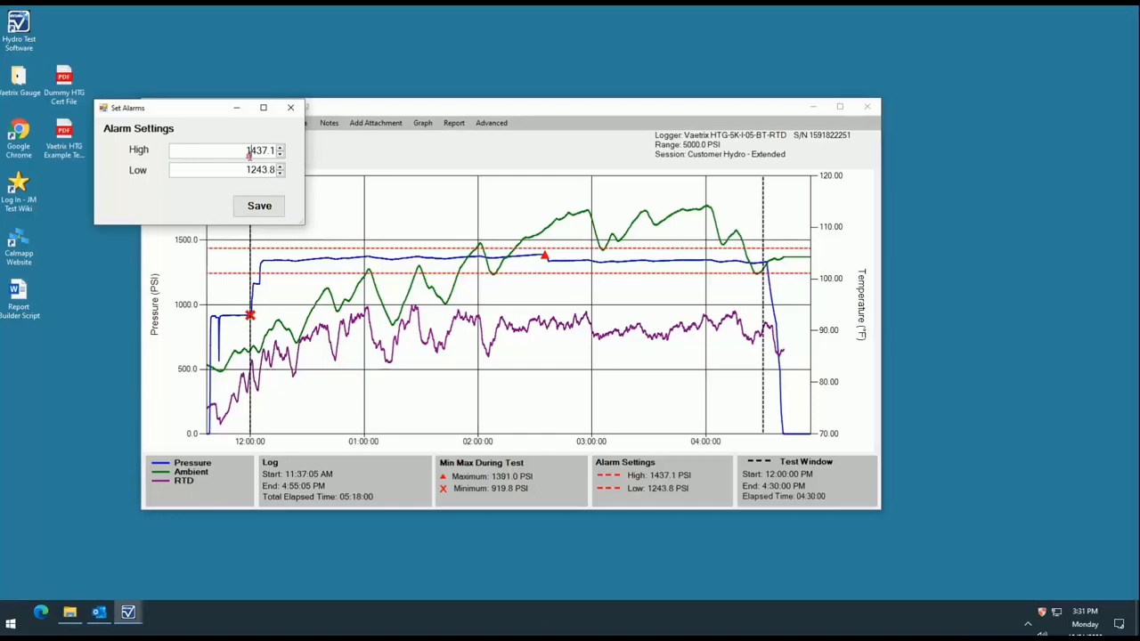
left_click(250, 151)
left_click(243, 151)
left_click_drag(243, 151, 275, 157)
type("1400")
key("Return")
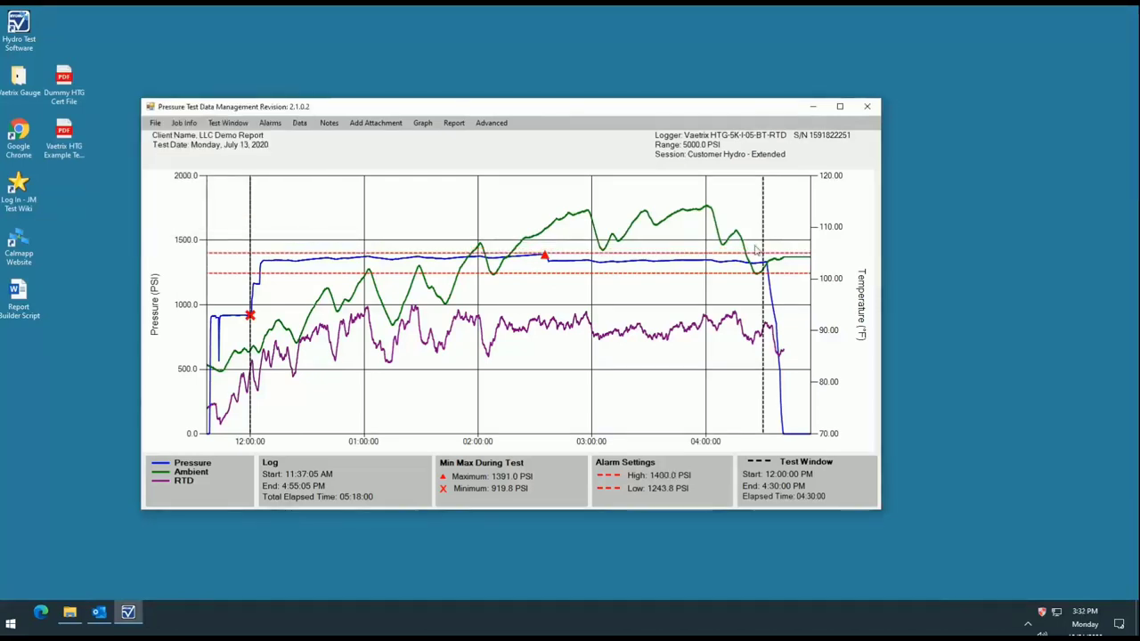
Step: Show the individual data points on the graph curves and hide them again
left_click(302, 123)
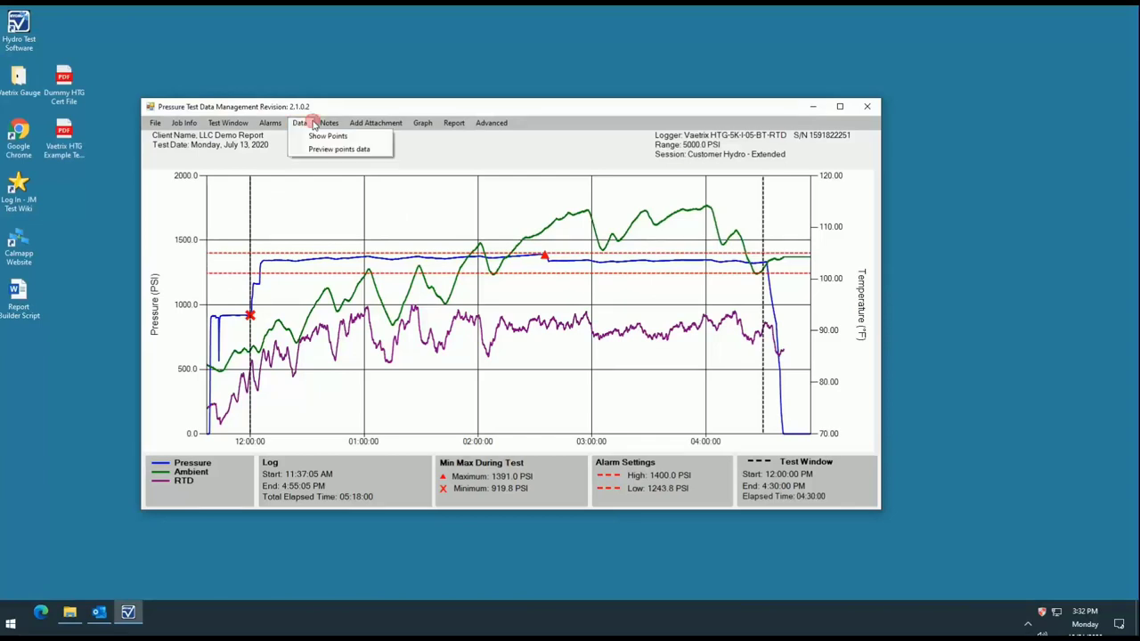
mouse_move(329, 124)
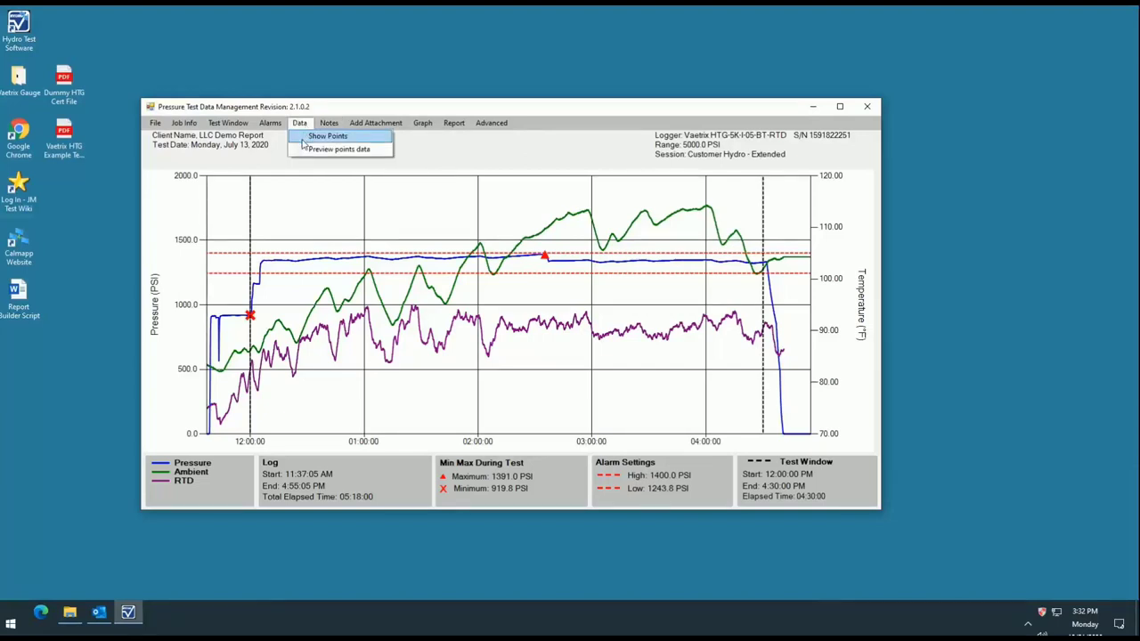
left_click(303, 143)
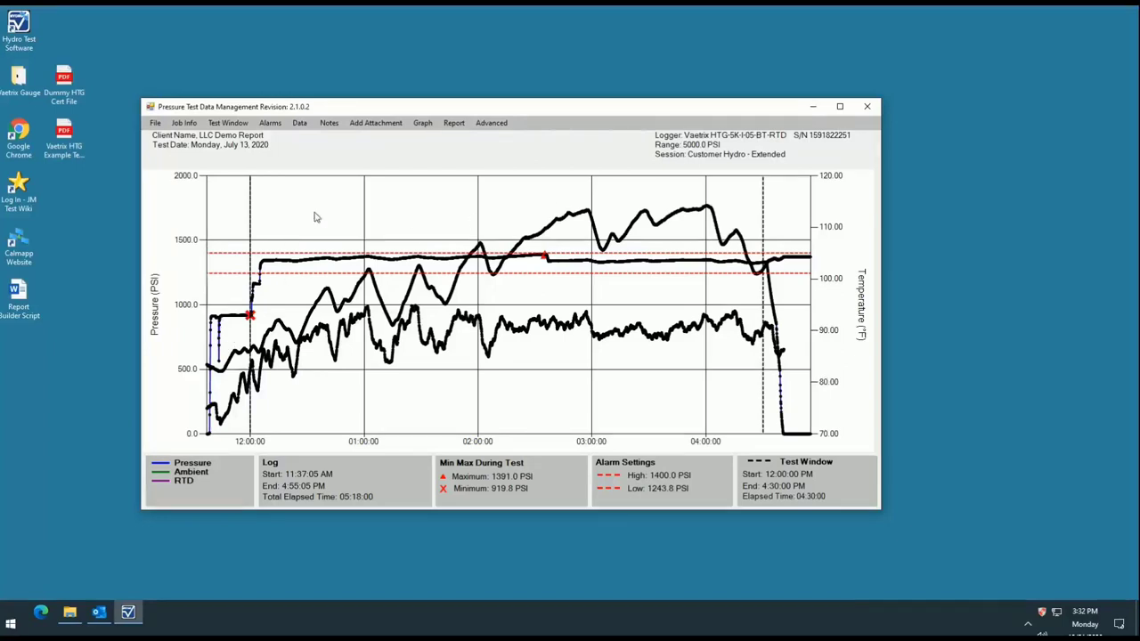
left_click(302, 124)
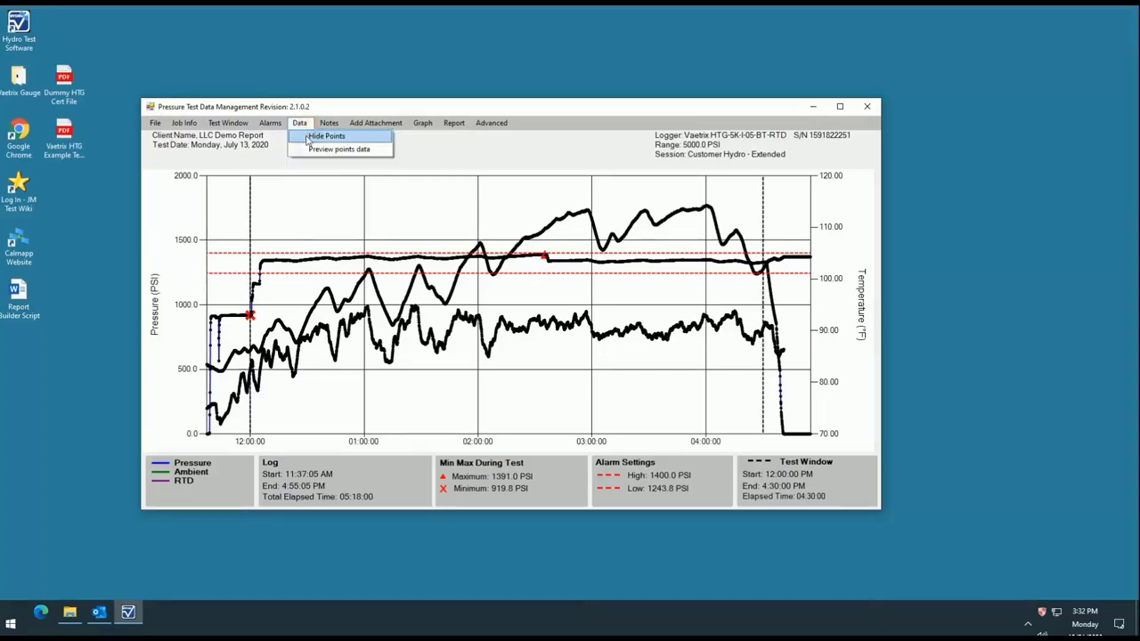
left_click(328, 139)
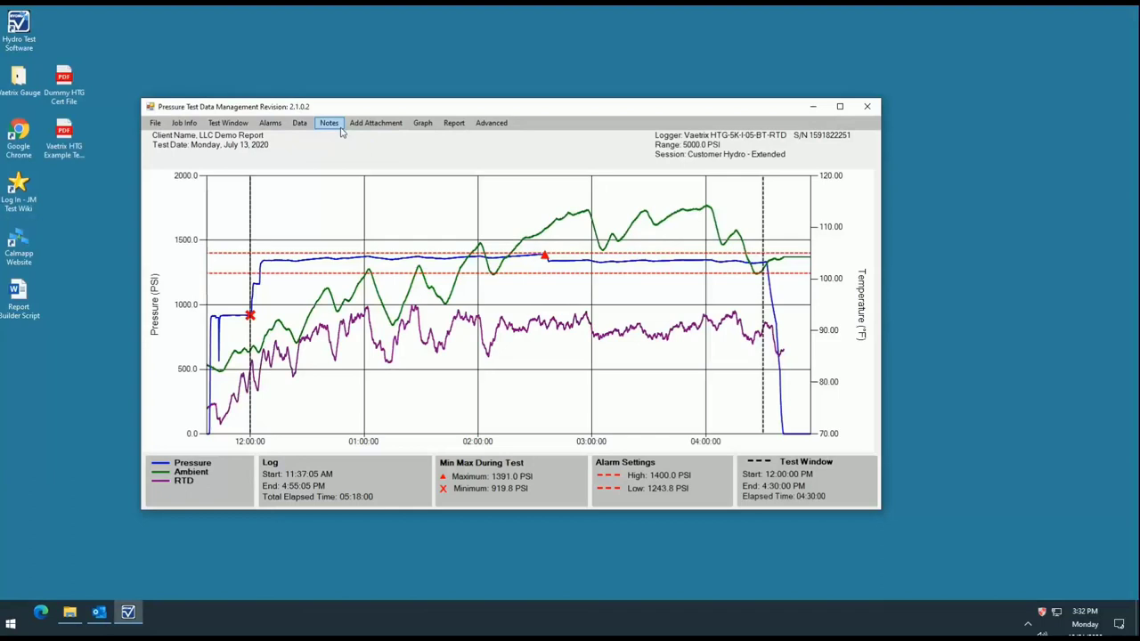
Step: Add a note reading "Pressure Up" with its time stamp included
left_click(330, 124)
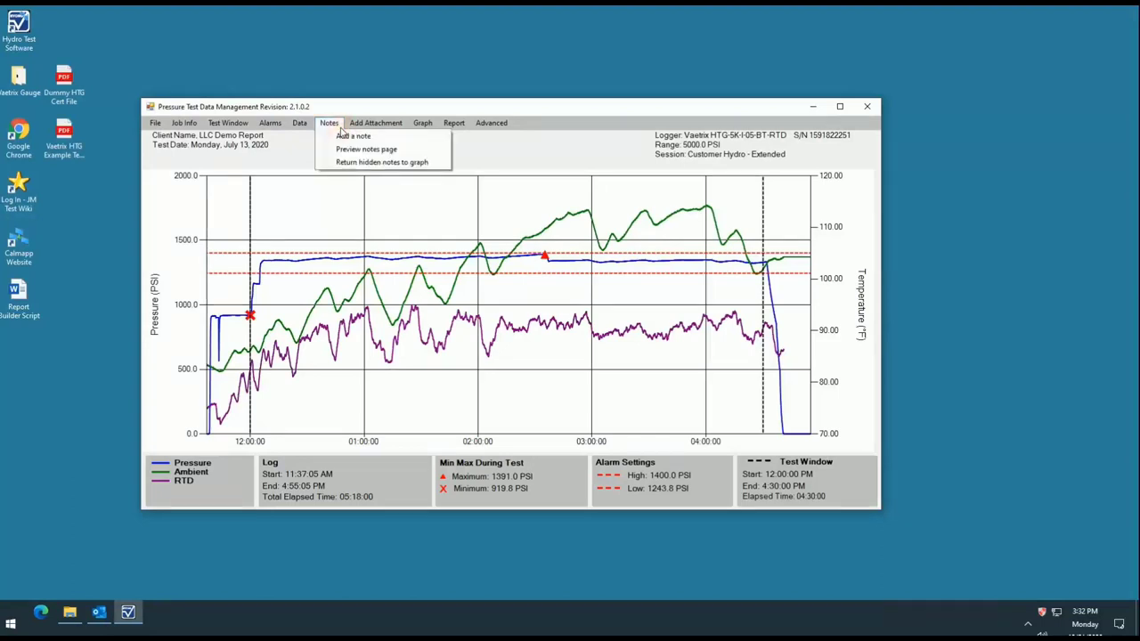
left_click(390, 138)
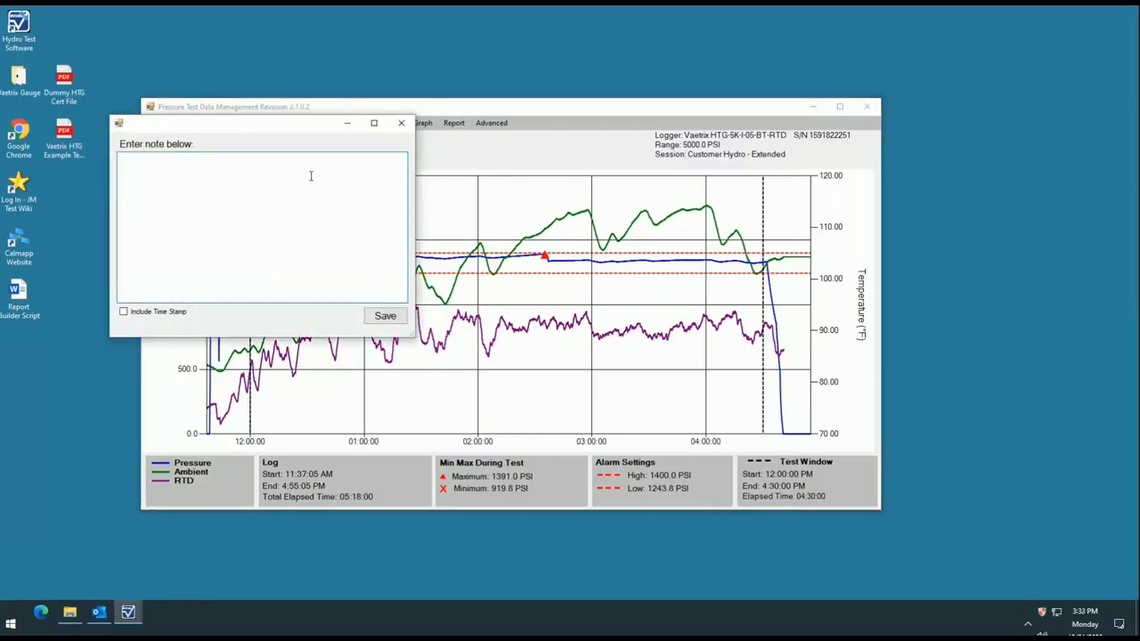
type("Pressure Up")
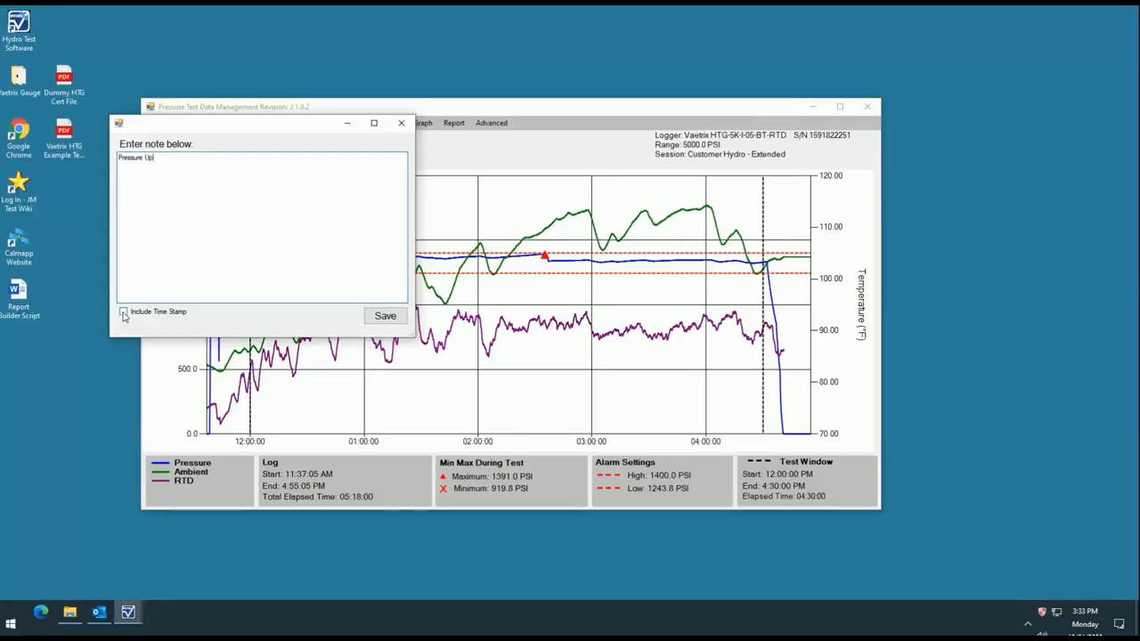
left_click(123, 313)
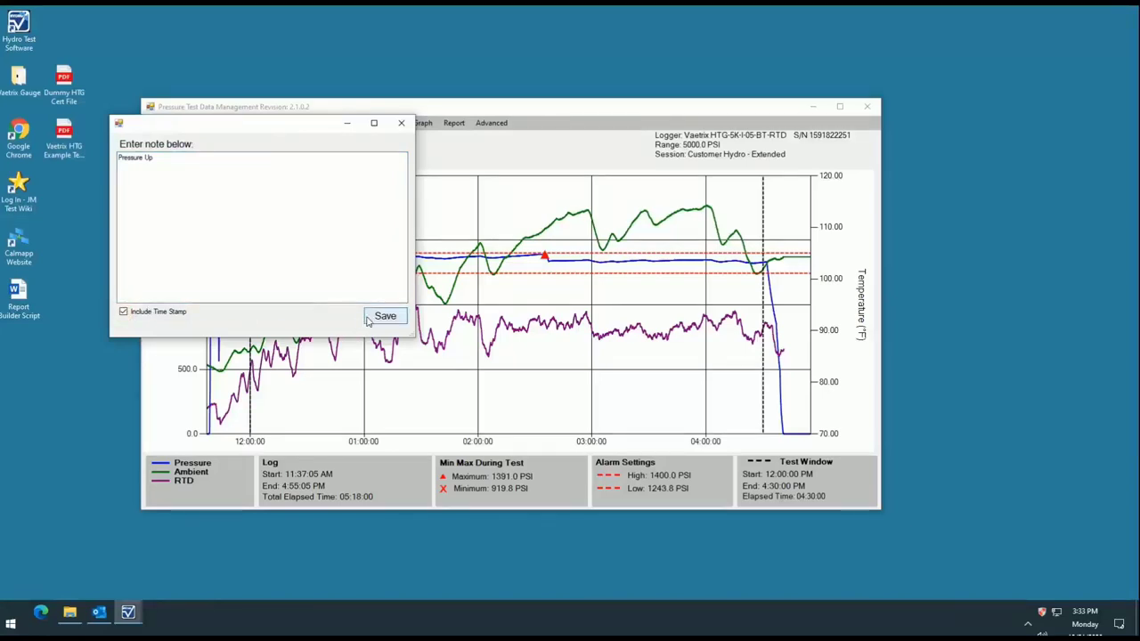
left_click(382, 316)
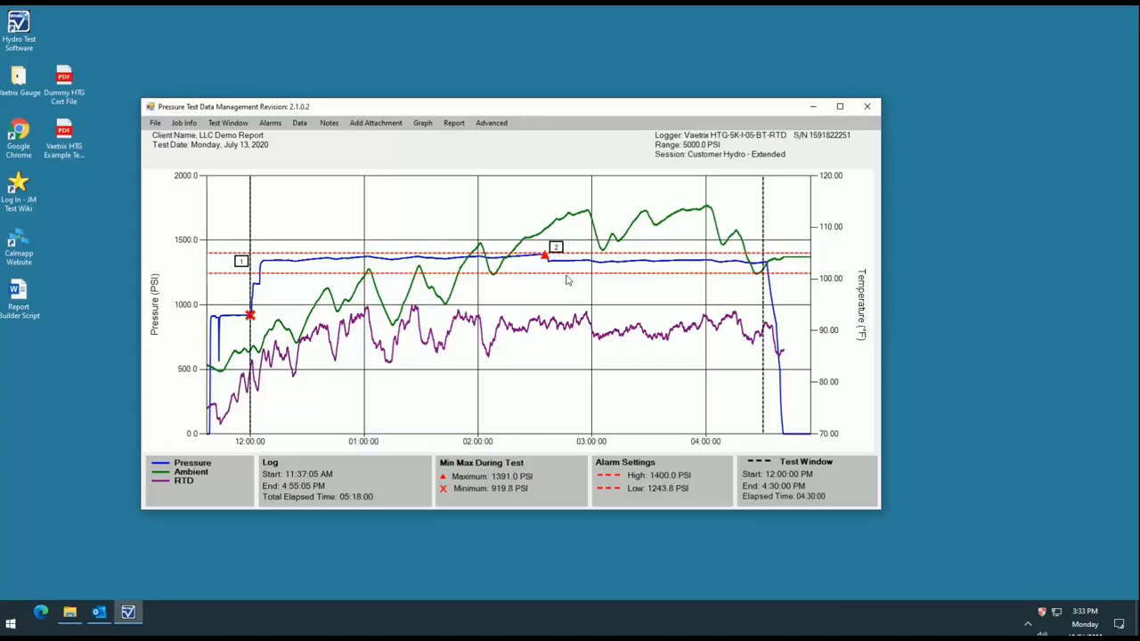
Step: Extend the note beside the maximum pressure marker to read "Tech bumped the line -- pressure dropped" and save it
mouse_move(556, 247)
double_click(556, 247)
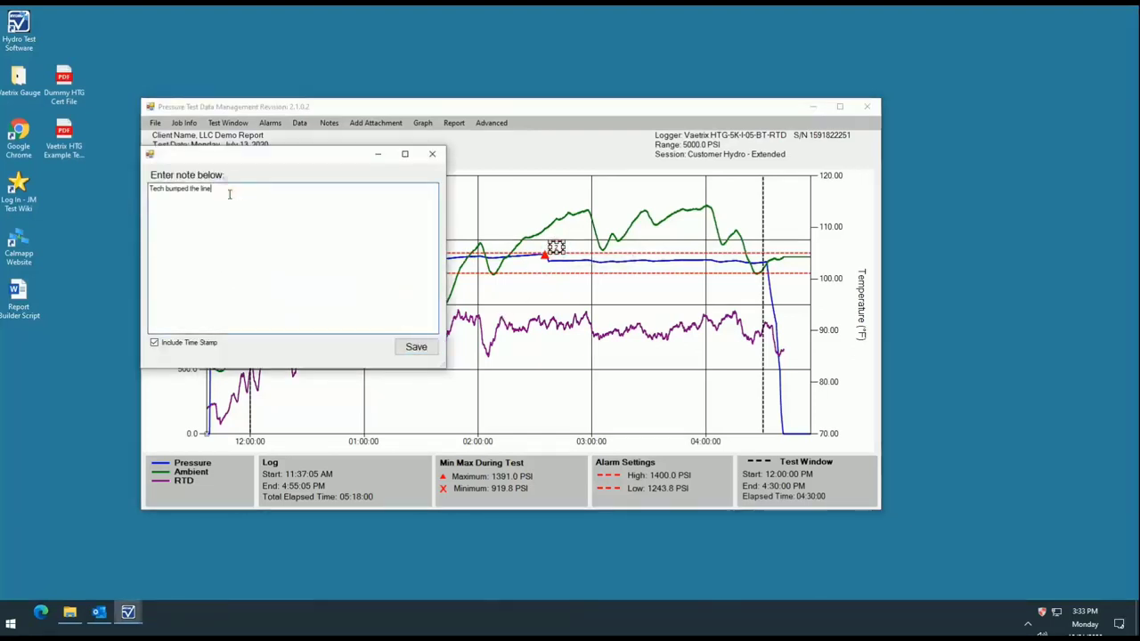
type("-- pre")
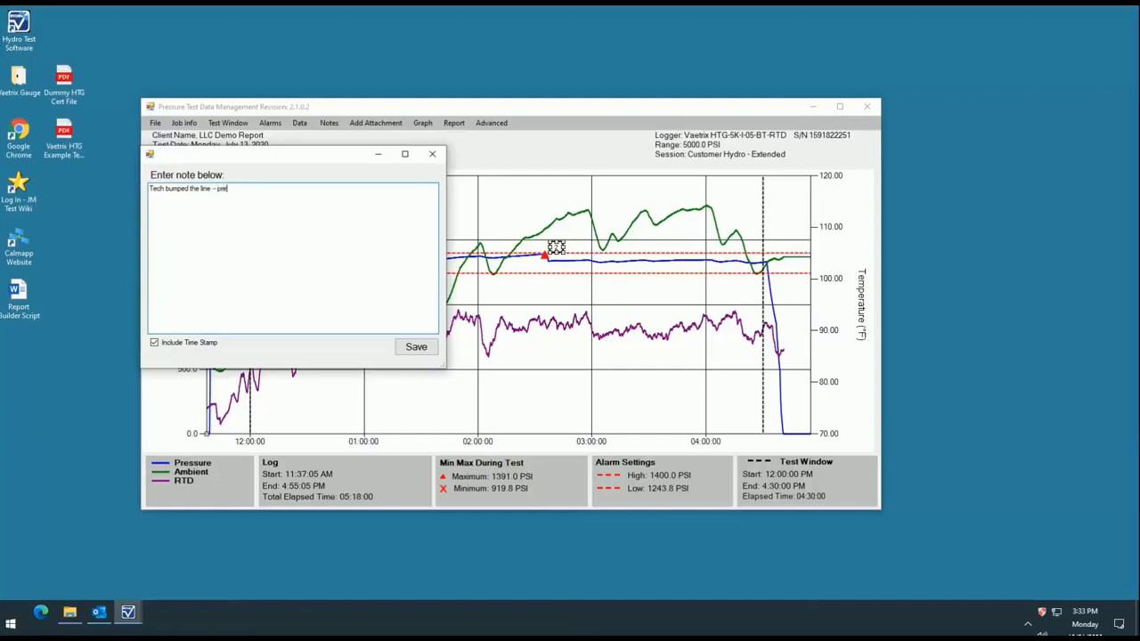
type("ssure dropped")
left_click(407, 349)
left_click(407, 349)
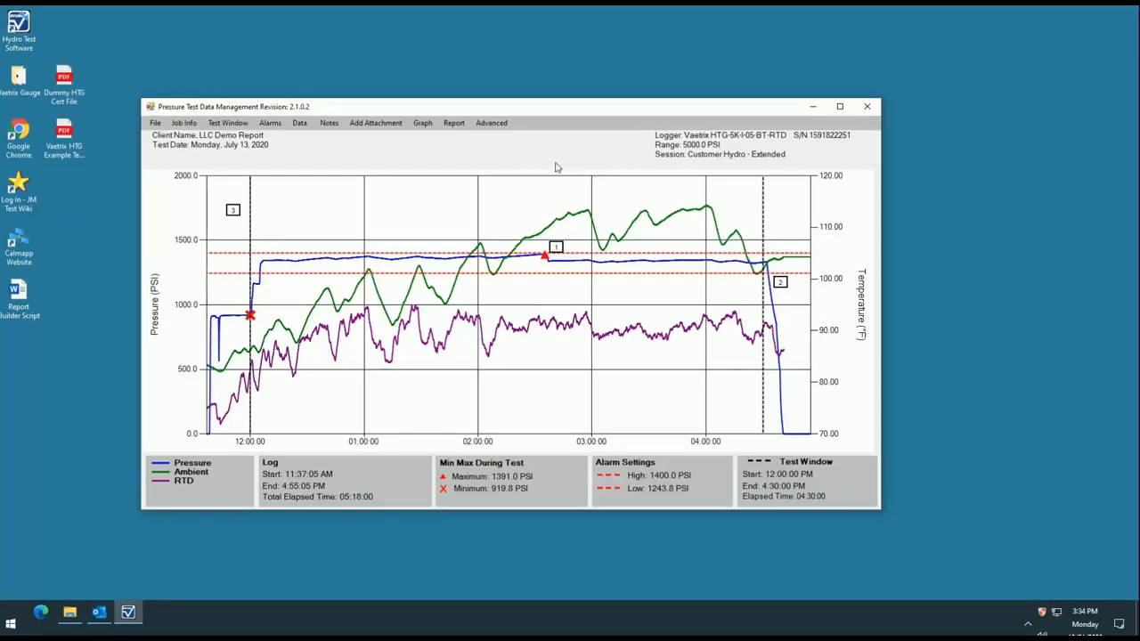
Step: Attach the PDF "Dummy HTG Cert File" from the Desktop to the report
left_click(403, 126)
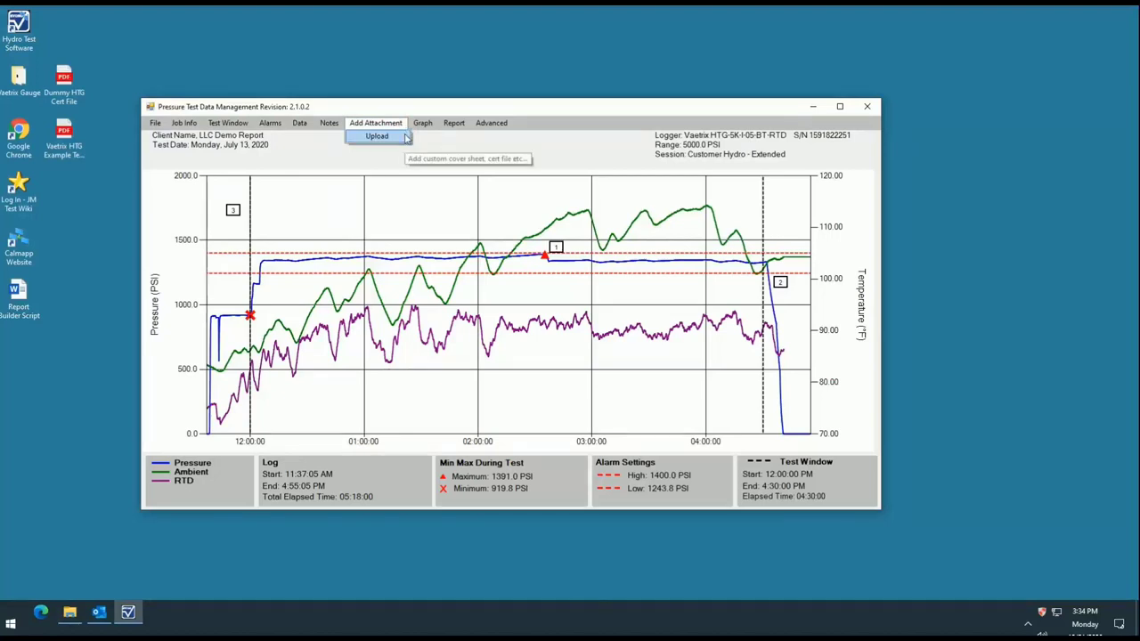
left_click(405, 136)
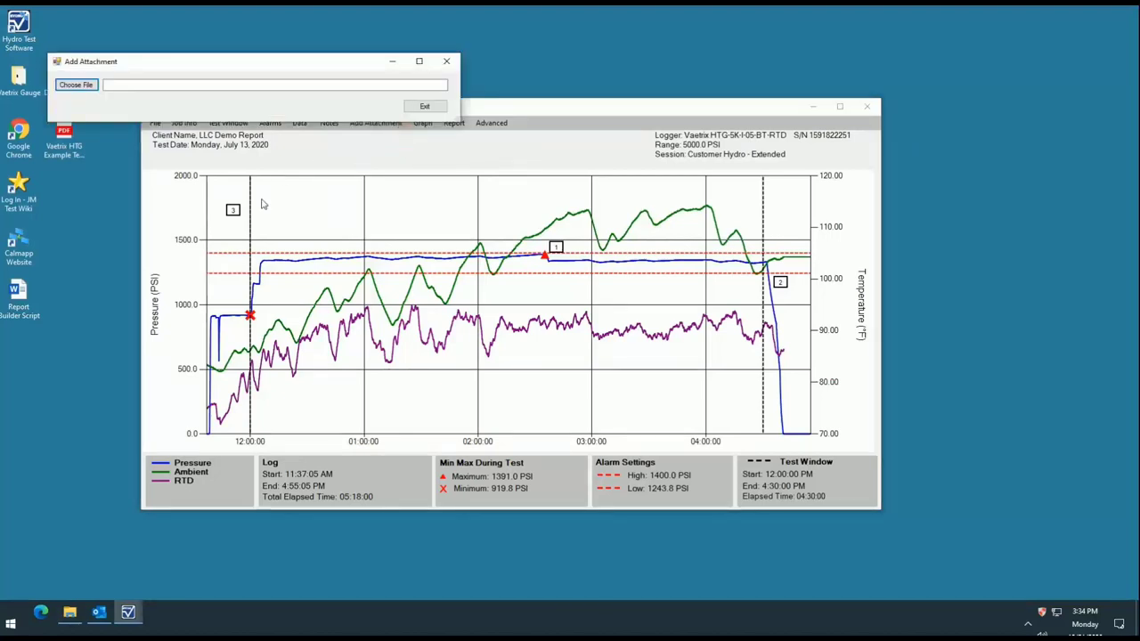
left_click(81, 89)
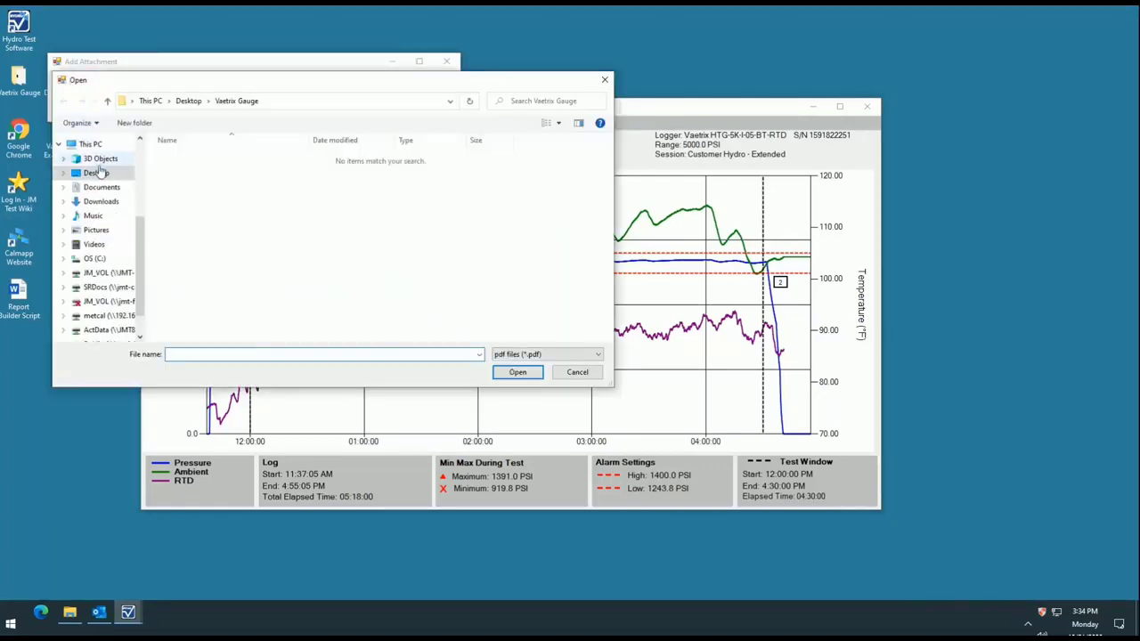
left_click(96, 172)
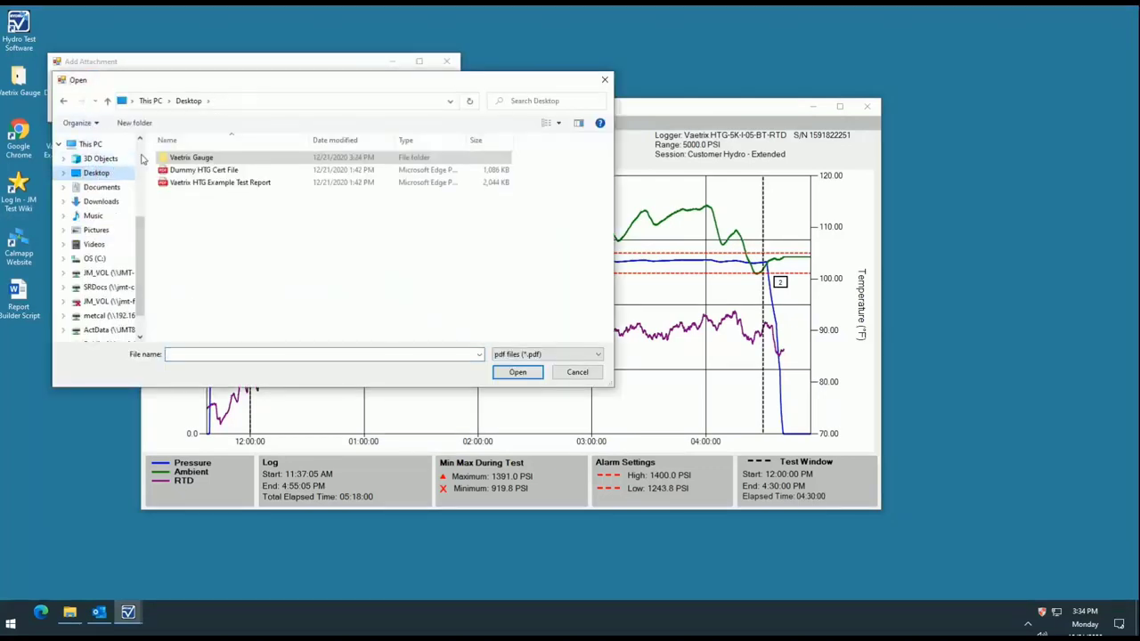
left_click(212, 170)
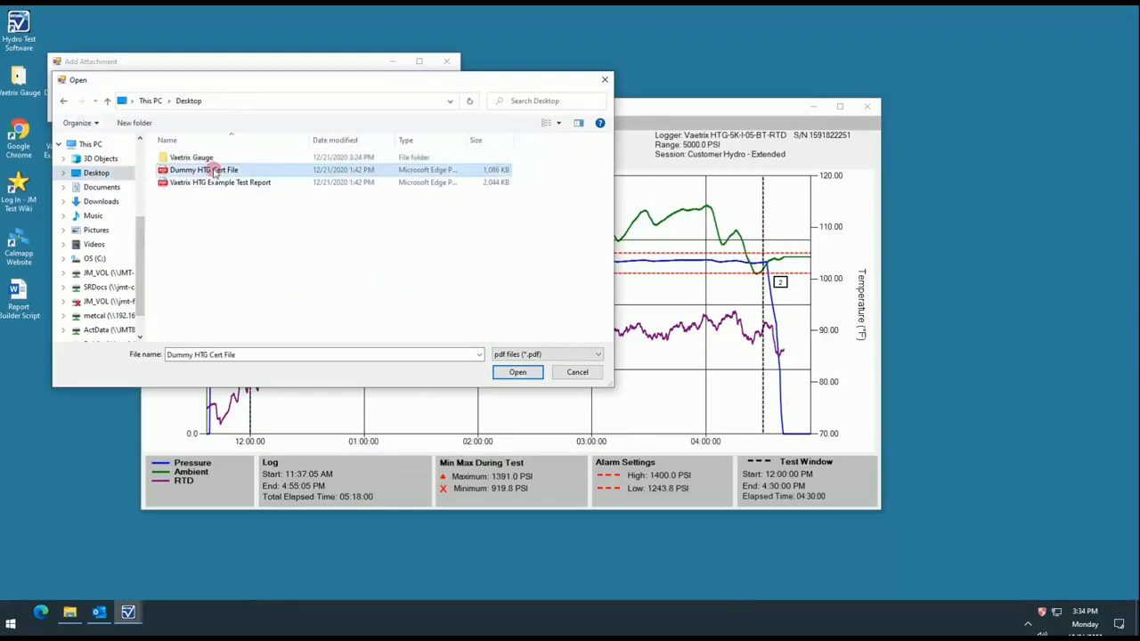
left_click(516, 373)
Step: Review the graph's paper size options, keeping A4 (8.5" x 11")
left_click(424, 123)
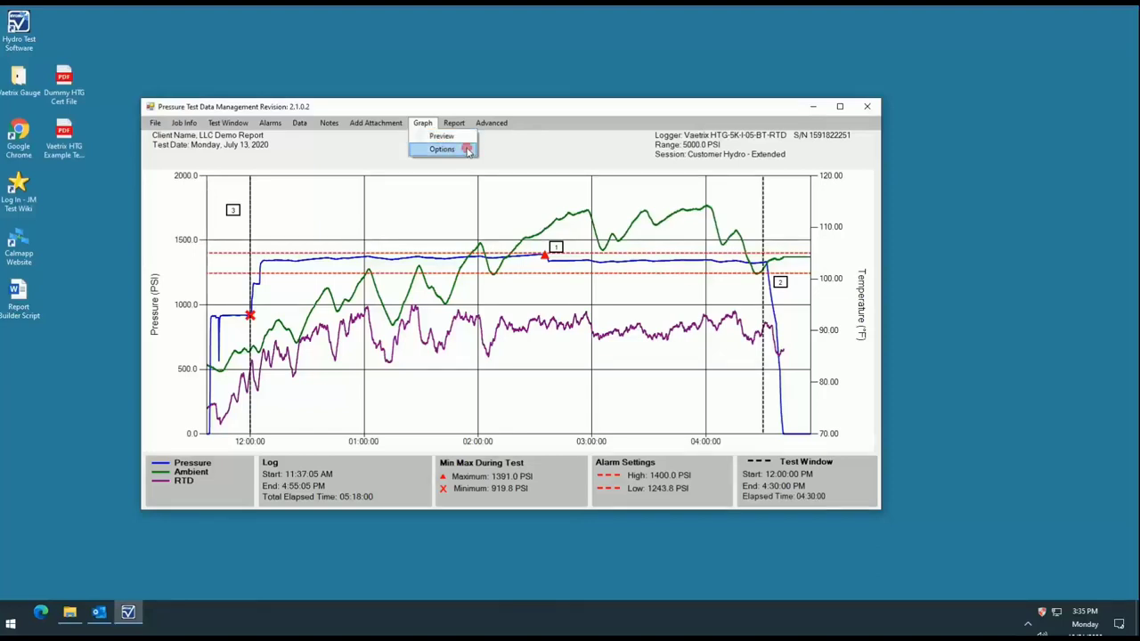
left_click(442, 148)
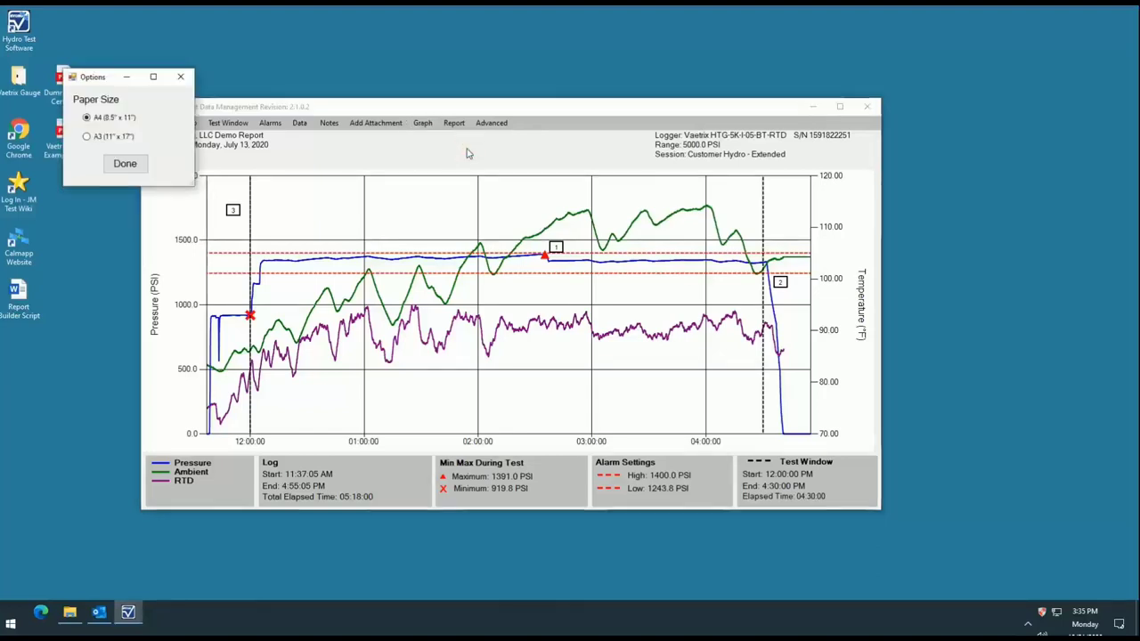
left_click(123, 164)
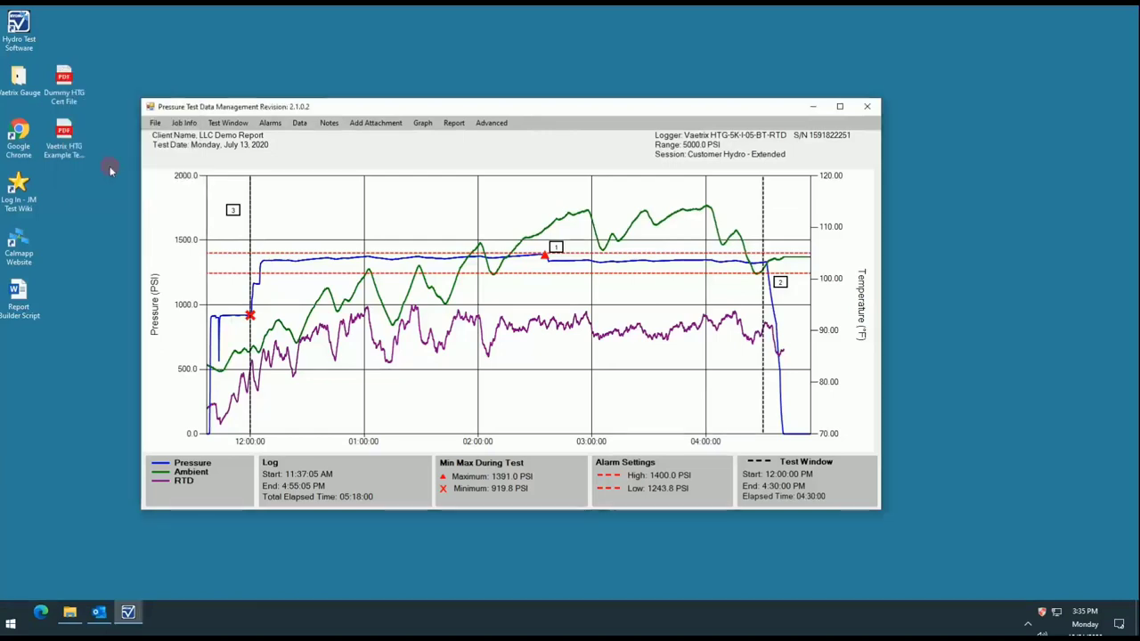
Step: Reorder the report contents to Cover Sheet, Graph, Notes, Attachment, Data Table and Sign Off Sheet
left_click(465, 125)
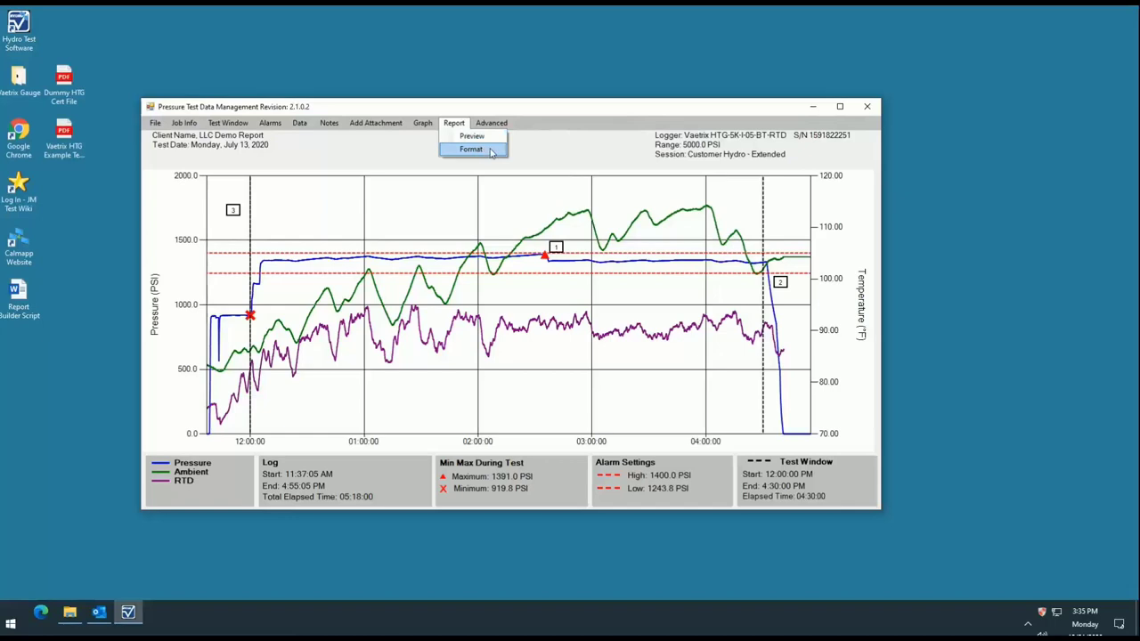
left_click(489, 151)
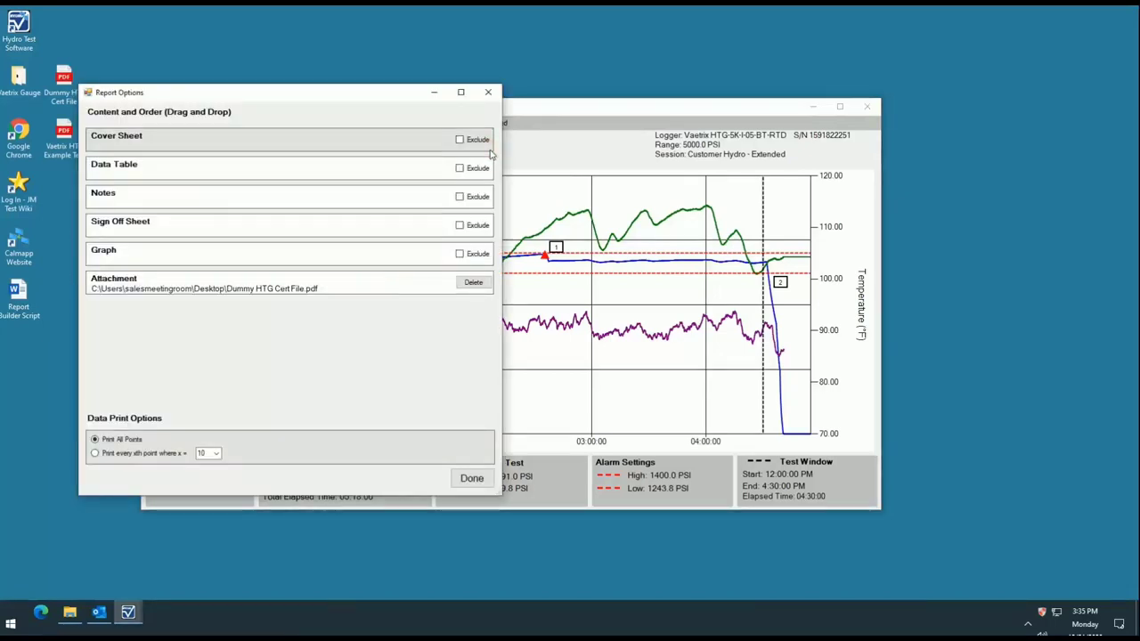
left_click_drag(196, 258, 196, 173)
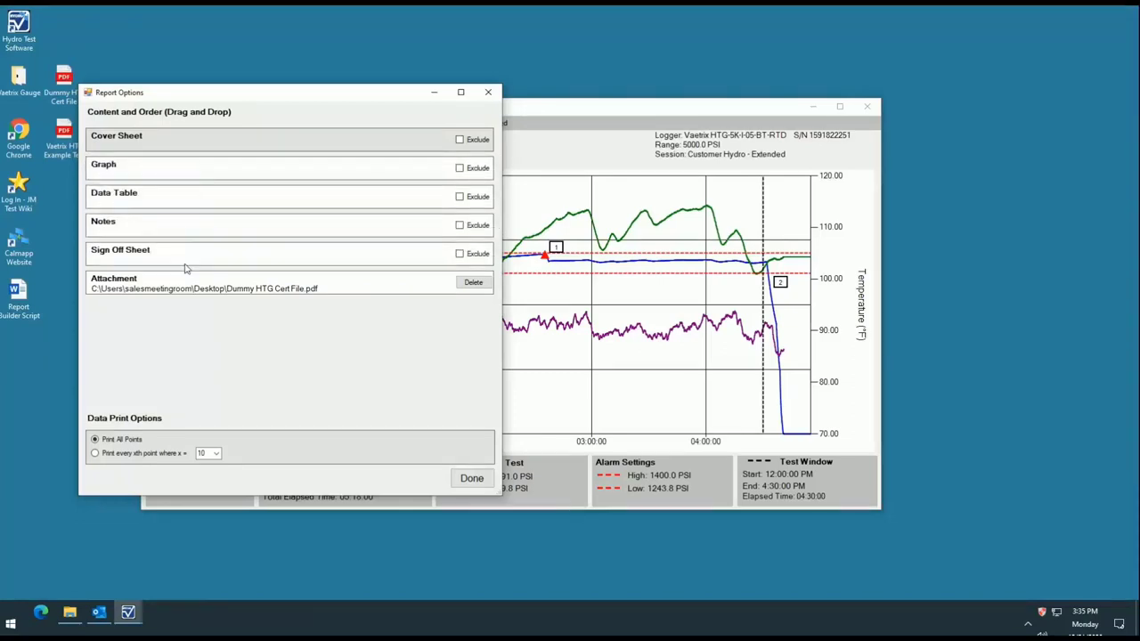
left_click_drag(177, 231, 177, 201)
left_click_drag(173, 282, 176, 228)
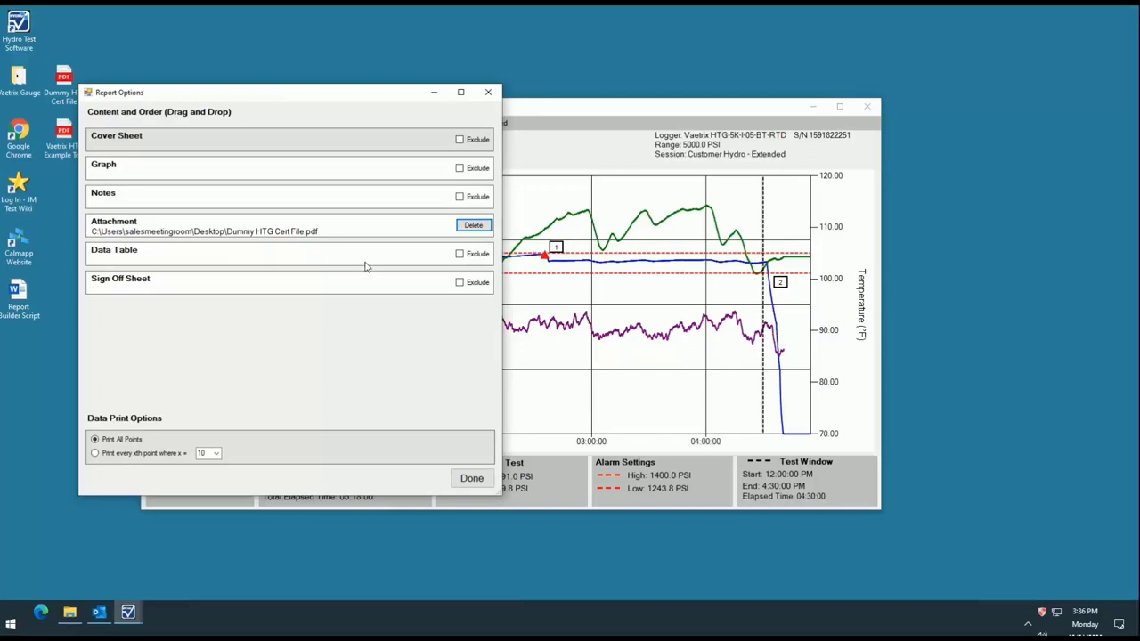
Step: Exclude the data table and cover sheet from the report, include both again, and accept the report format
left_click(459, 254)
left_click(459, 140)
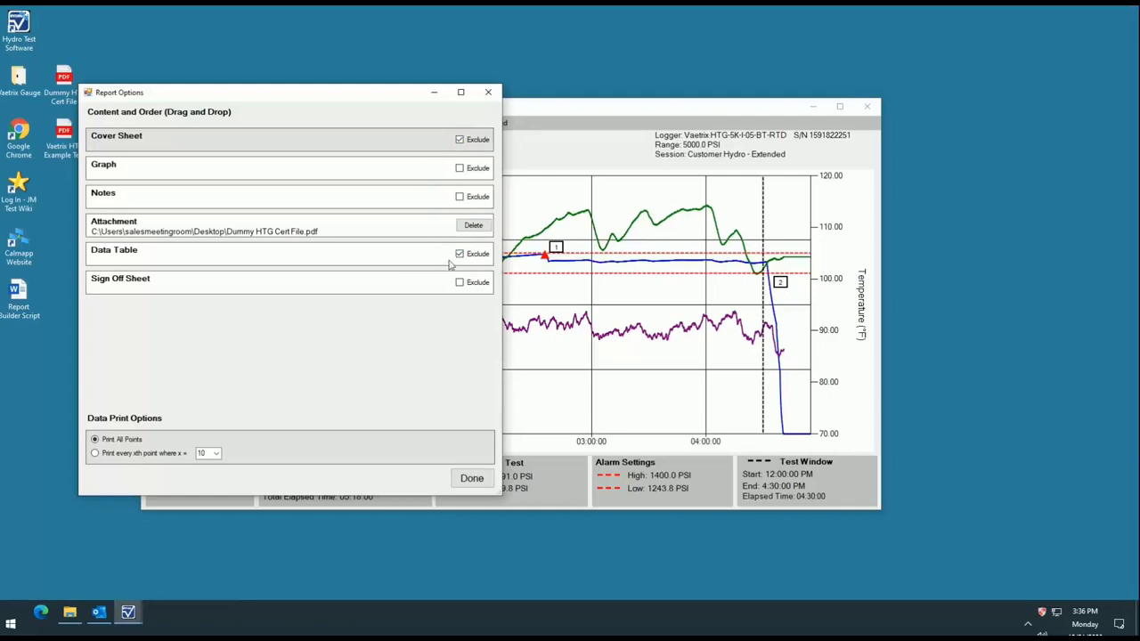
left_click(459, 140)
left_click(459, 254)
left_click(471, 478)
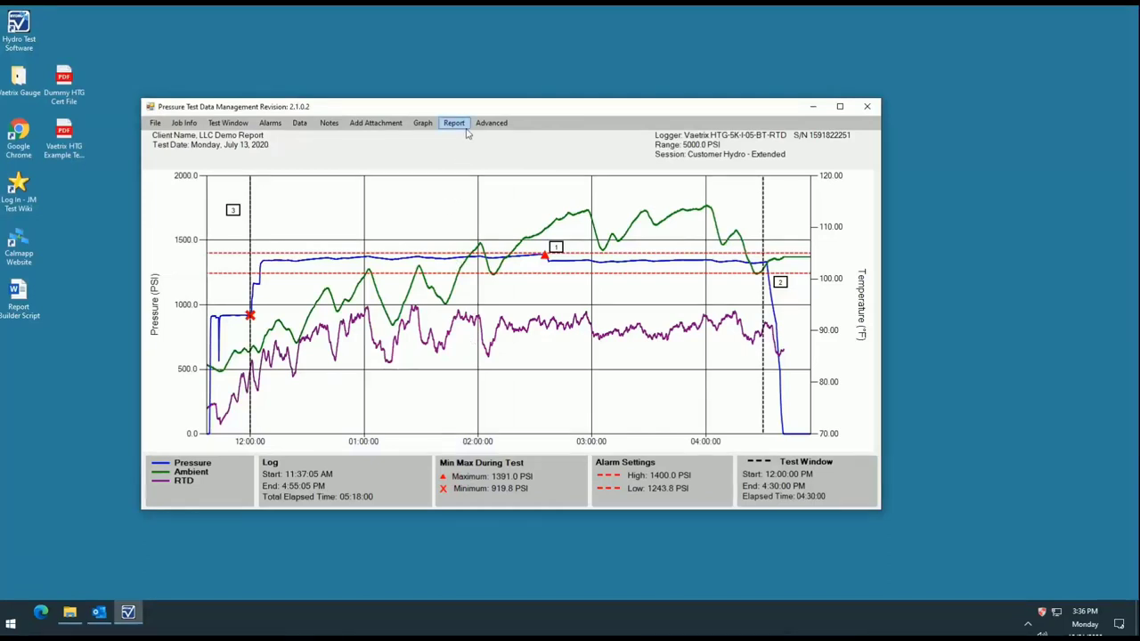
Step: Save the report to the Desktop as the .rpt file "Client Name, LLC Demo Report Report"
left_click(156, 123)
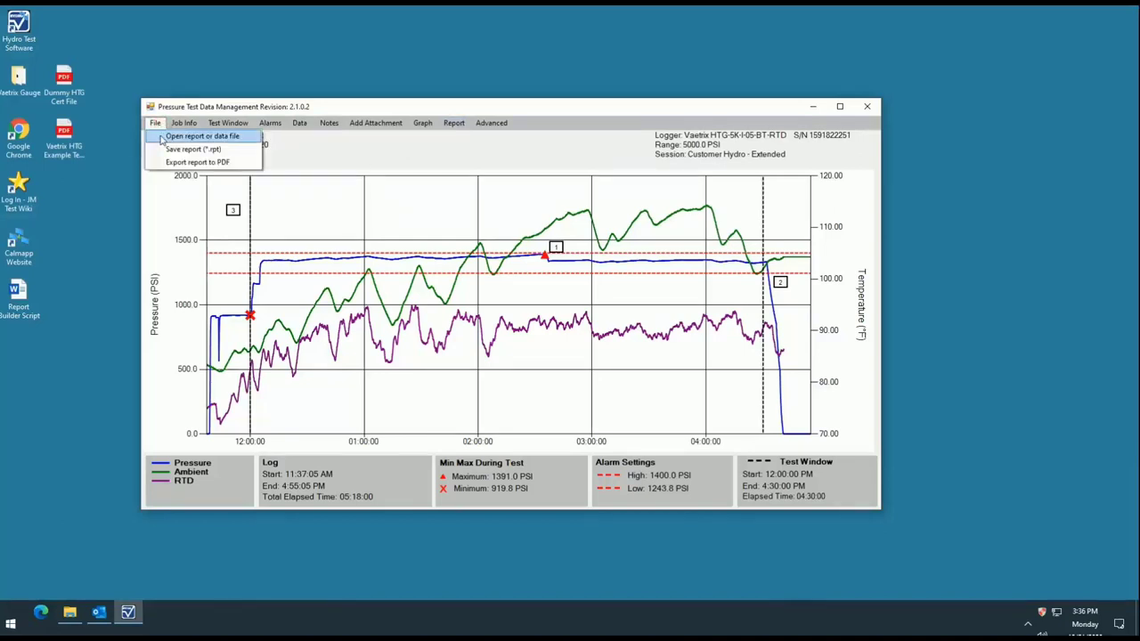
left_click(160, 150)
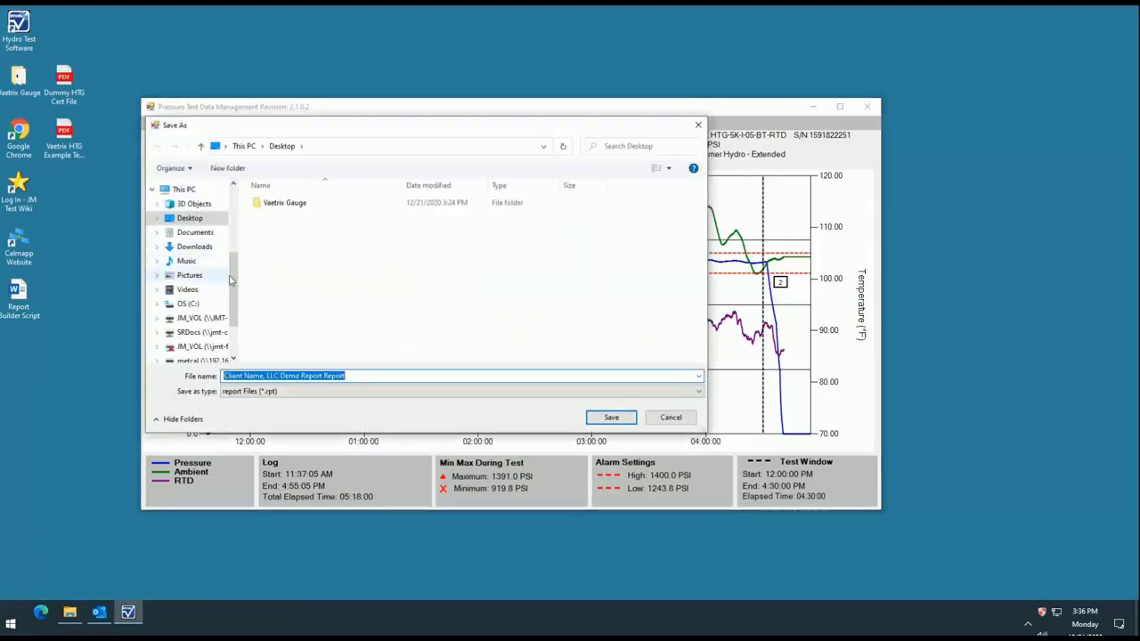
scroll(234, 225, "up", 3)
scroll(235, 225, "up", 1)
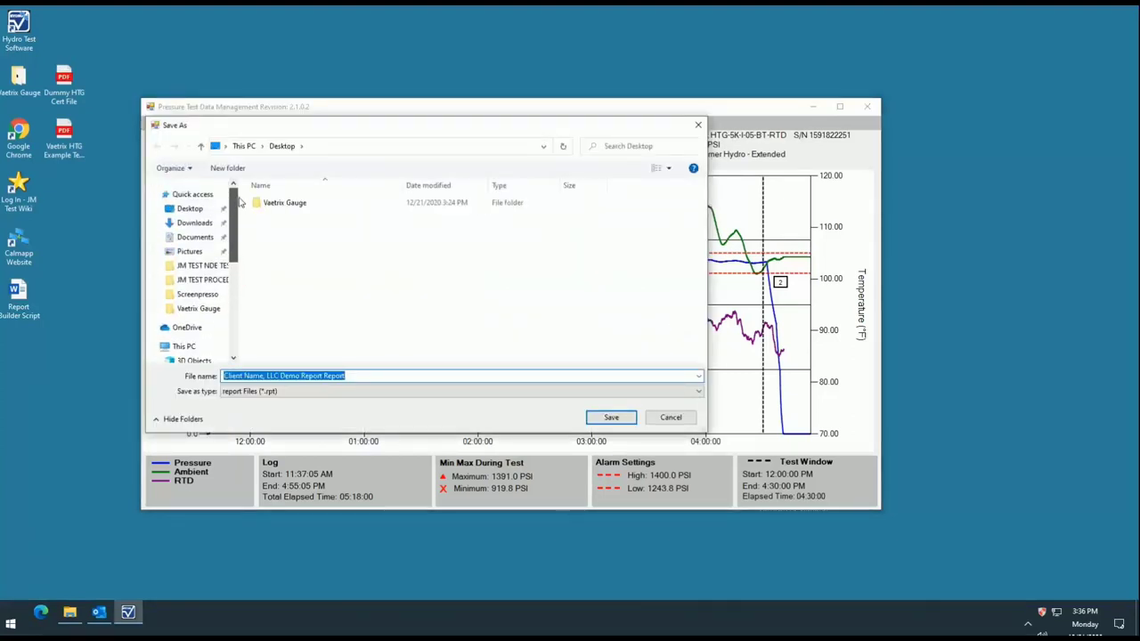
left_click(222, 209)
left_click(352, 376)
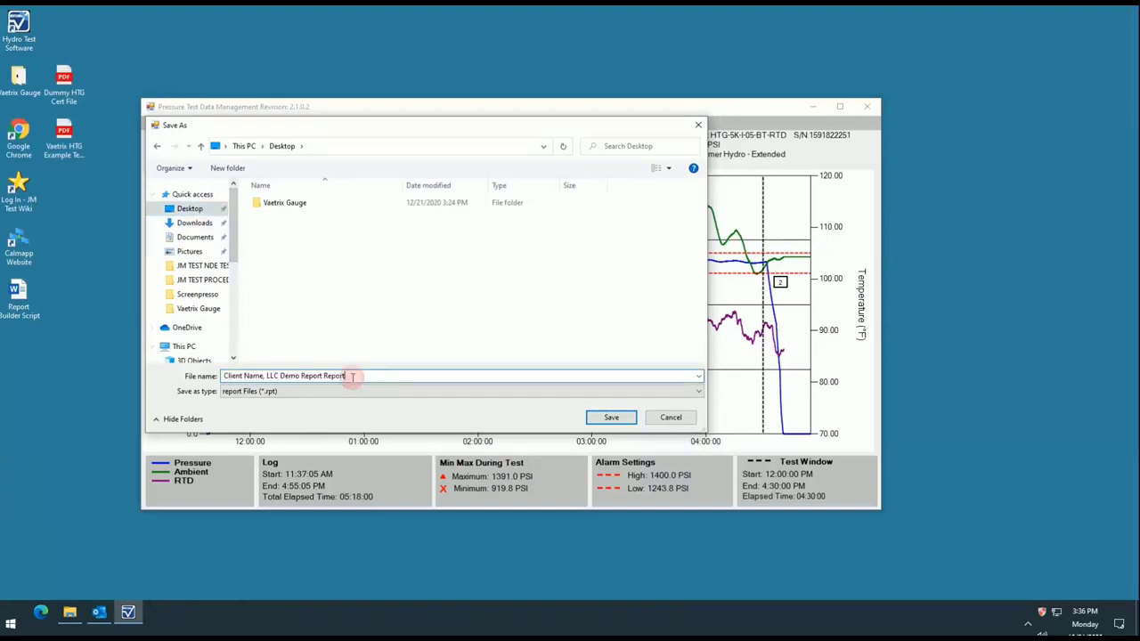
left_click(591, 419)
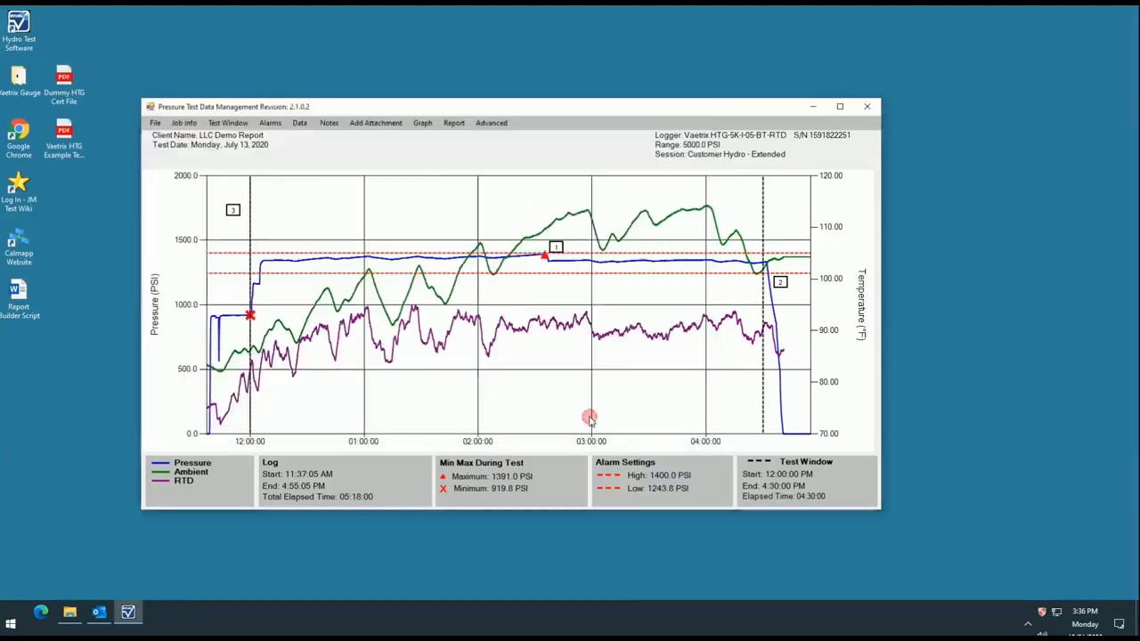
left_click(590, 345)
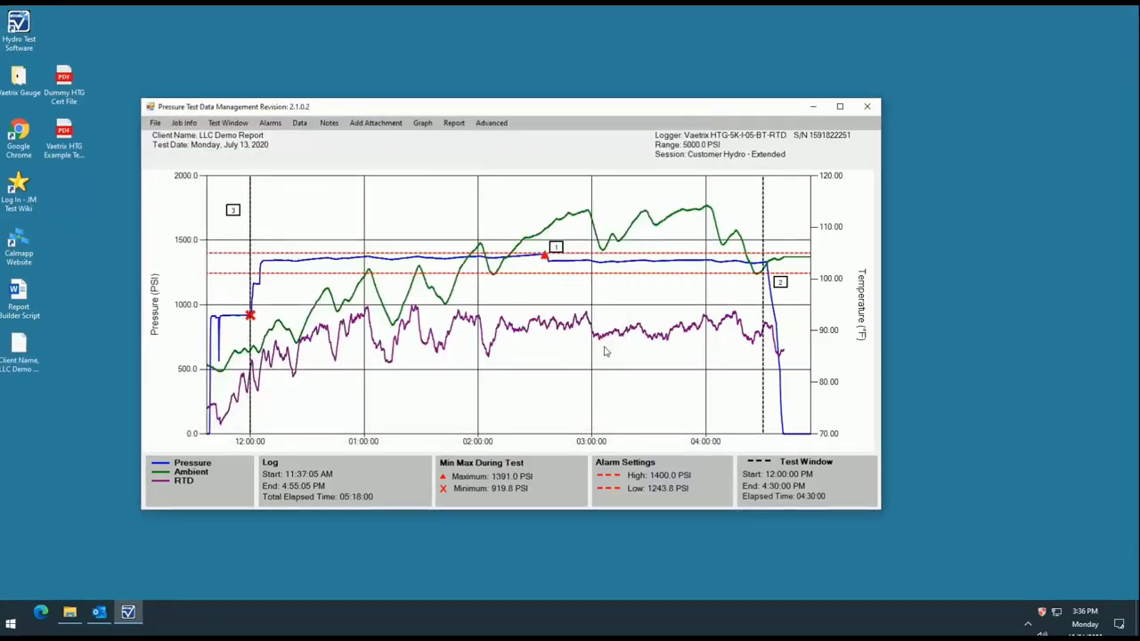
Step: Export the report to the Desktop as the PDF "Client Name, LLC Demo Report Report" and minimize the program window
left_click(155, 123)
left_click(154, 158)
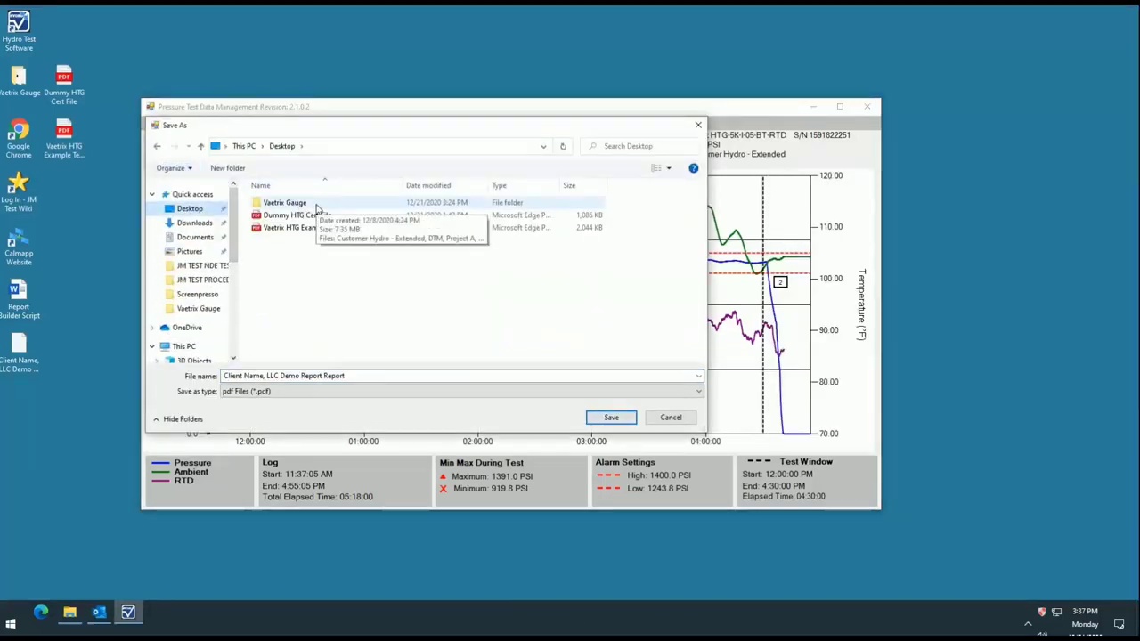
left_click(609, 418)
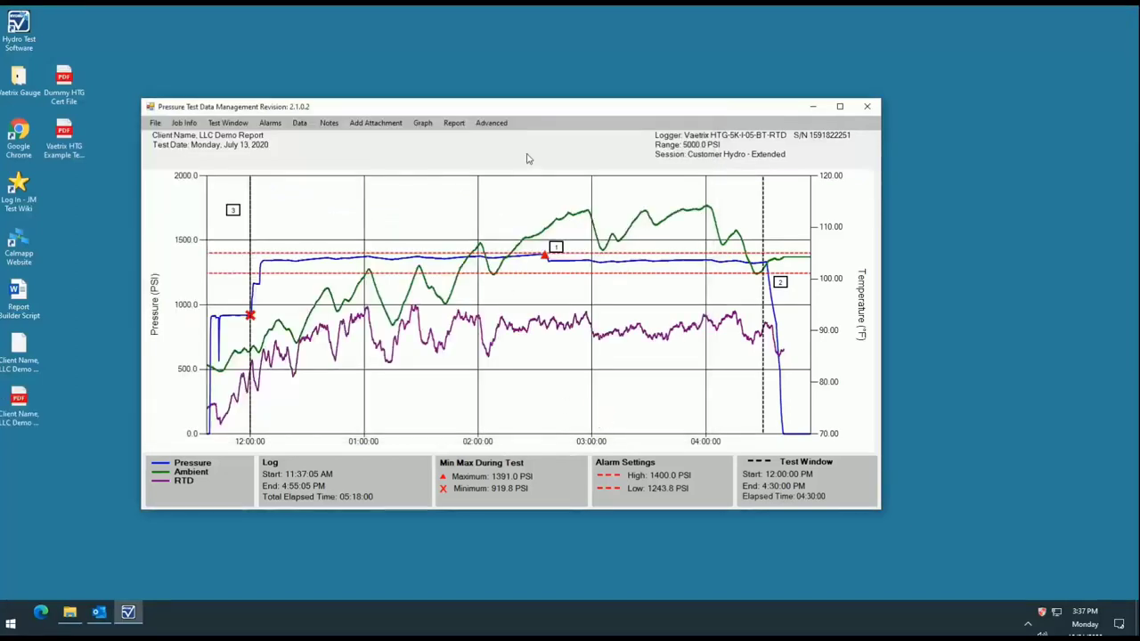
left_click(813, 106)
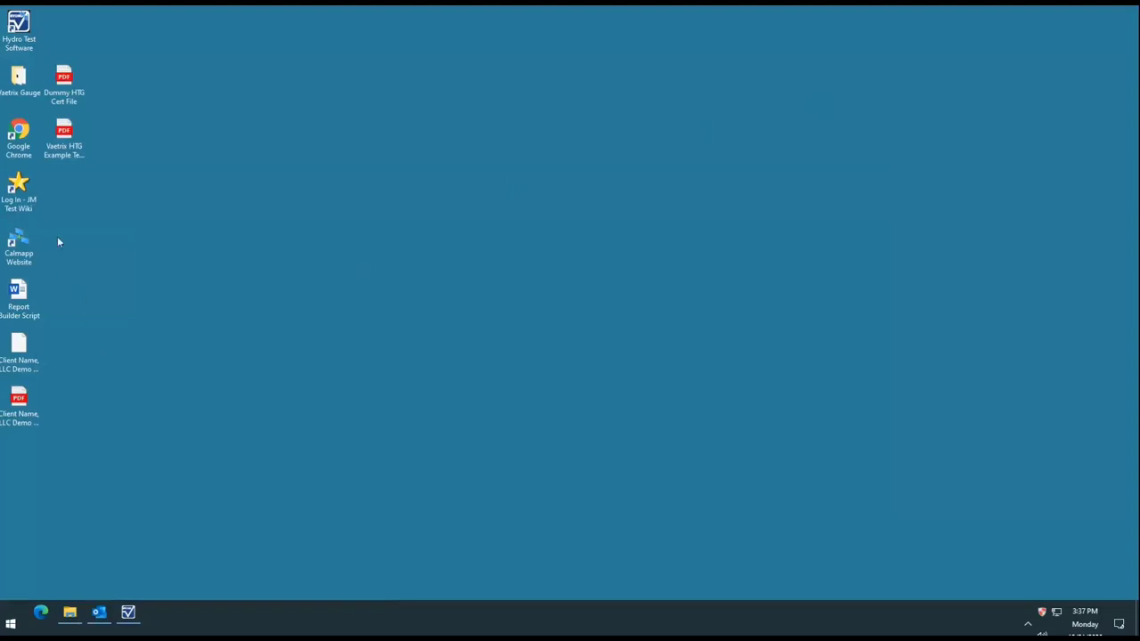